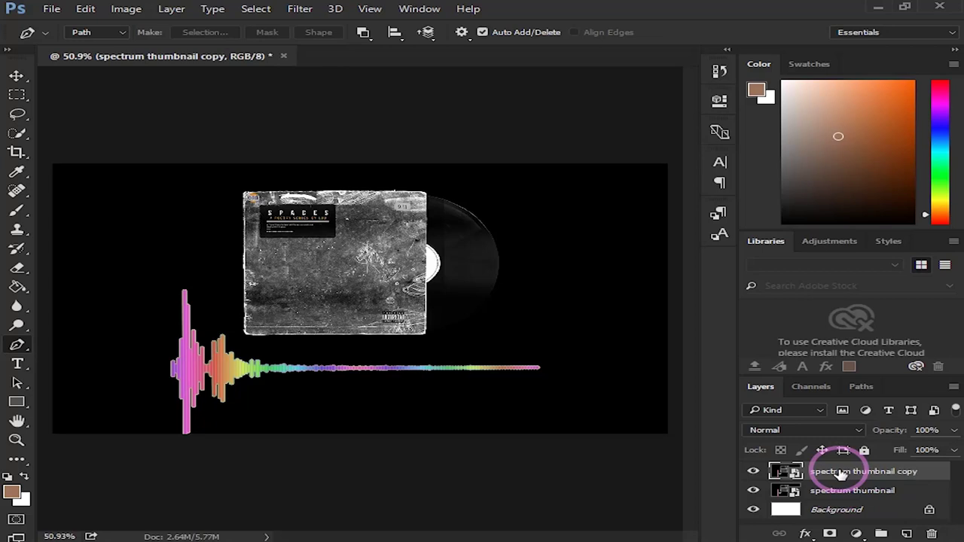
- Rename the spectrum thumbnail layer to BG and its copy above it to VIYNL
double_click(835, 490)
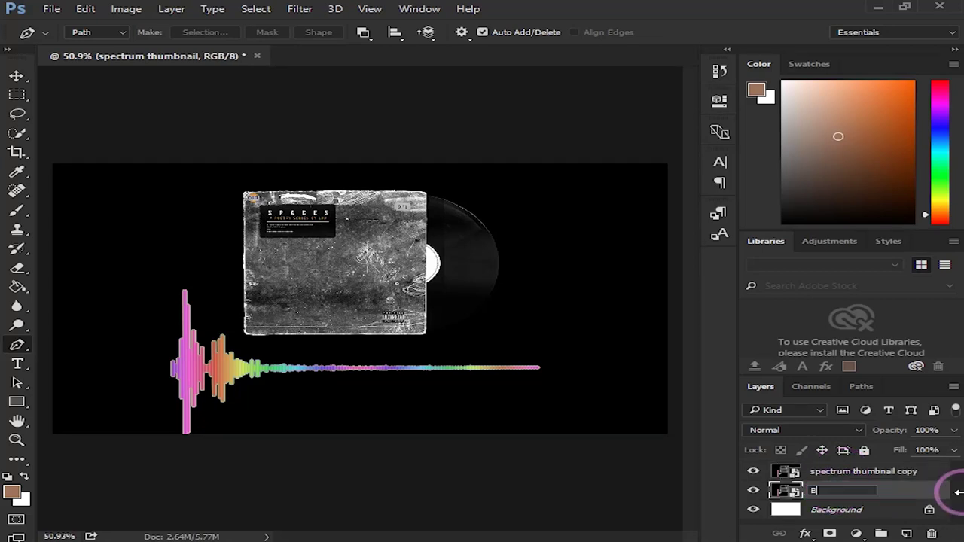
click(839, 472)
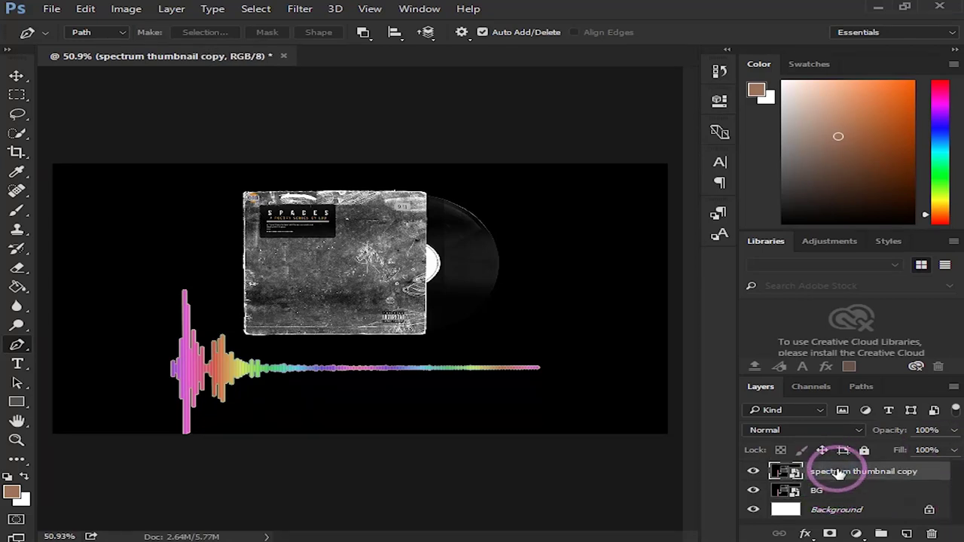
right_click(840, 473)
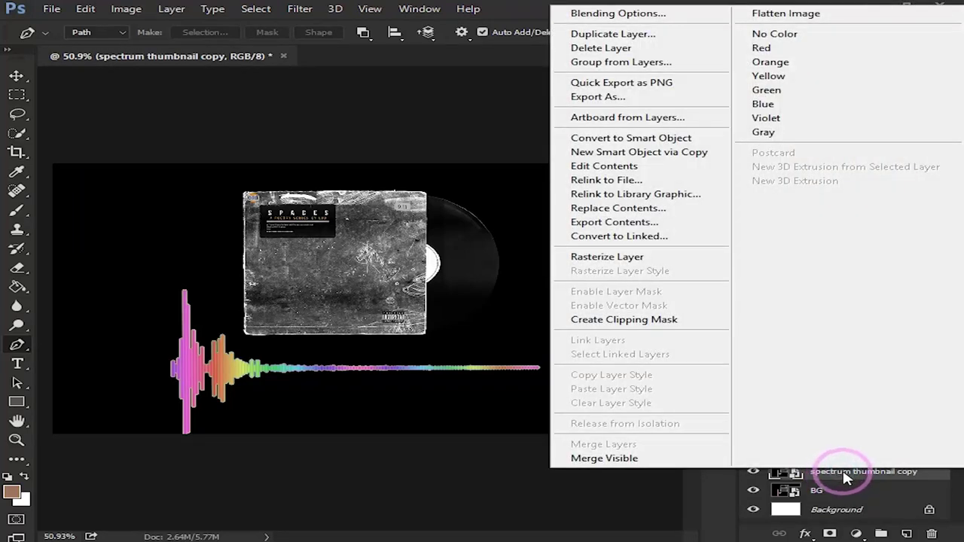
click(851, 469)
double_click(863, 472)
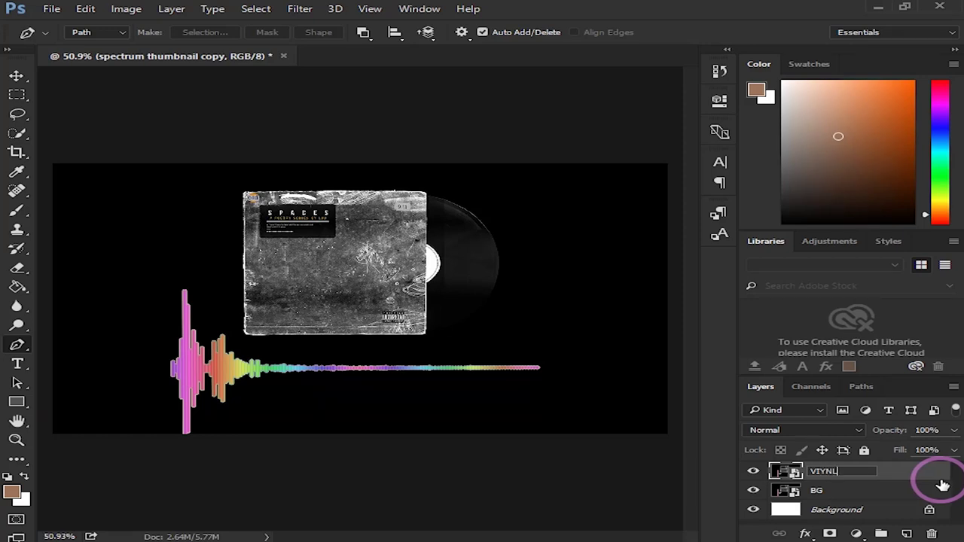
key(Return)
- Rasterize the VIYNL layer and select the album sleeve and vinyl record with the Quick Selection tool
right_click(837, 477)
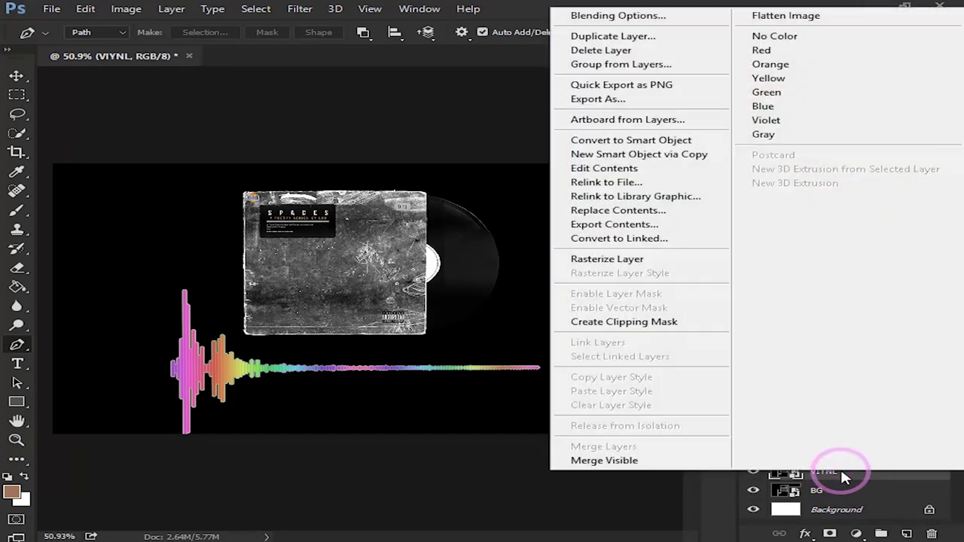
click(679, 267)
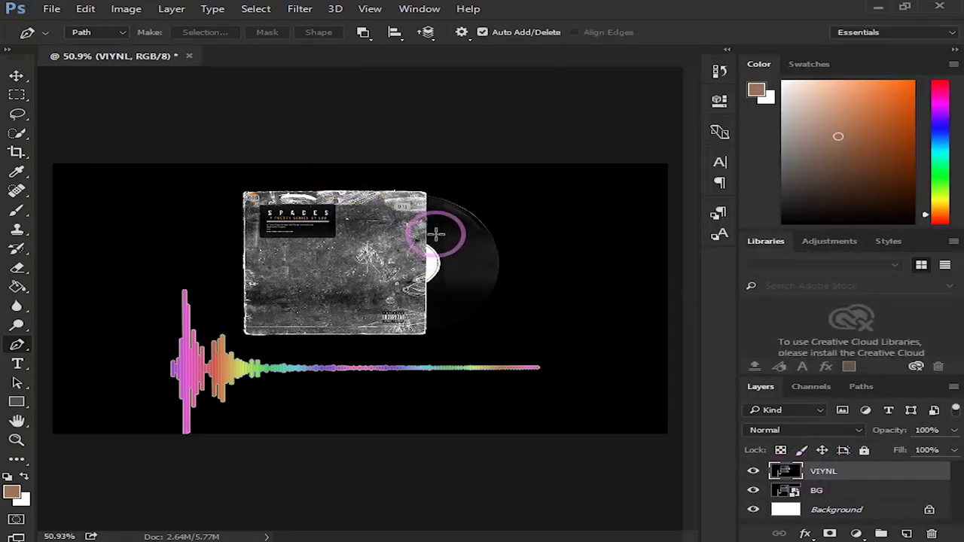
scroll(436, 234, up, 3)
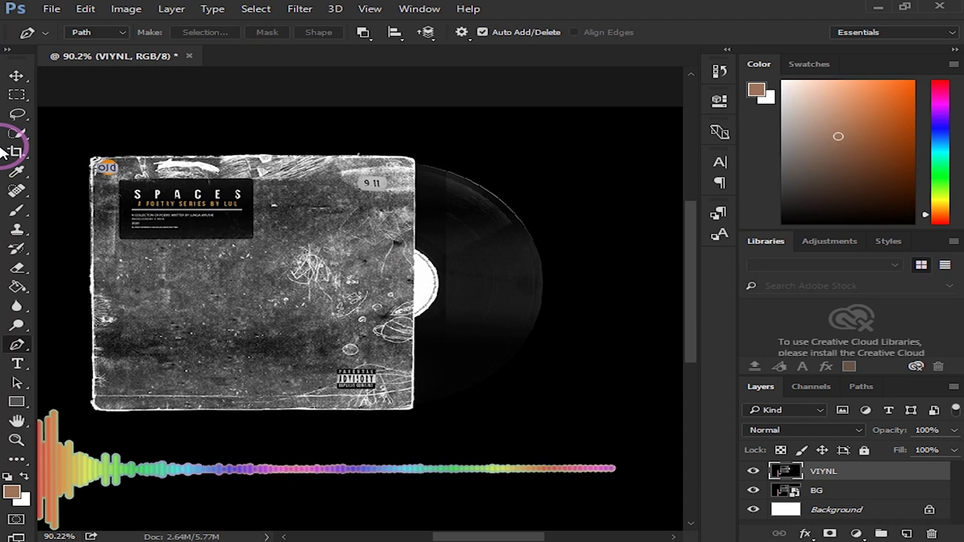
click(23, 134)
click(98, 133)
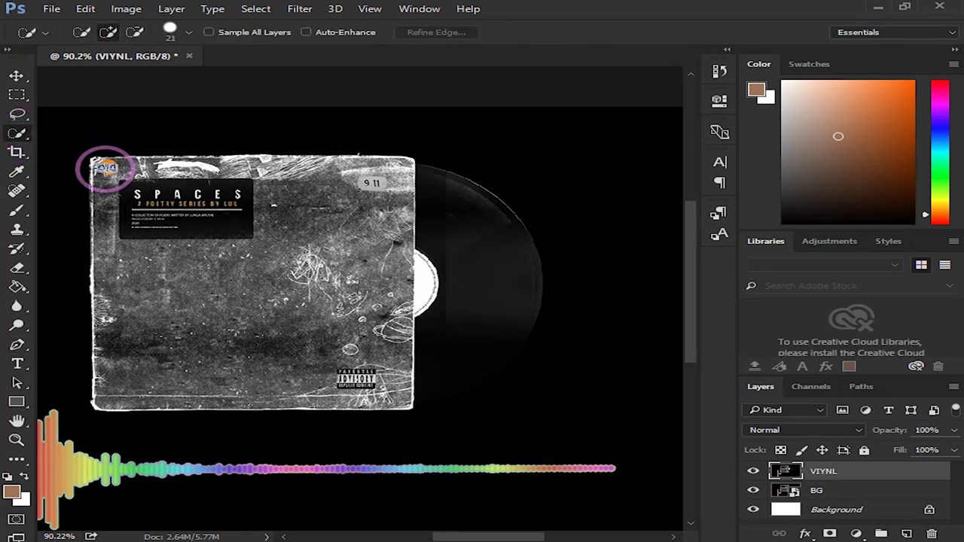
click(102, 166)
mouse_move(103, 166)
mouse_down()
mouse_move(393, 172)
mouse_move(381, 223)
mouse_move(331, 191)
mouse_move(434, 188)
mouse_move(473, 220)
mouse_move(499, 260)
mouse_move(485, 304)
mouse_move(435, 359)
mouse_move(487, 329)
mouse_move(485, 353)
mouse_move(434, 382)
mouse_move(493, 357)
mouse_move(406, 390)
mouse_move(385, 225)
mouse_move(412, 334)
mouse_move(412, 267)
mouse_move(268, 338)
mouse_move(247, 277)
mouse_move(222, 313)
mouse_up()
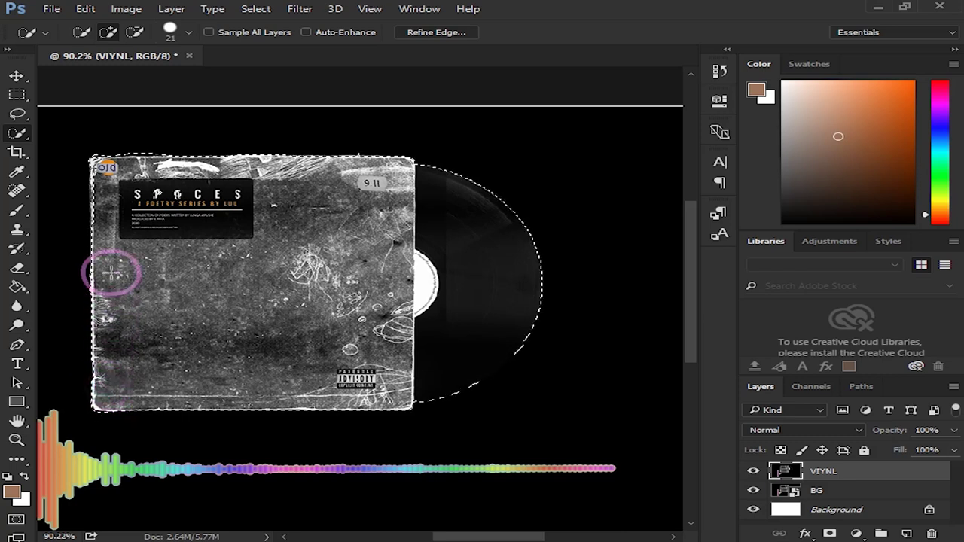
- Remove everything outside the sleeve and record from the VIYNL layer, deselect, and check the cutout by toggling BG's visibility
key(alt)
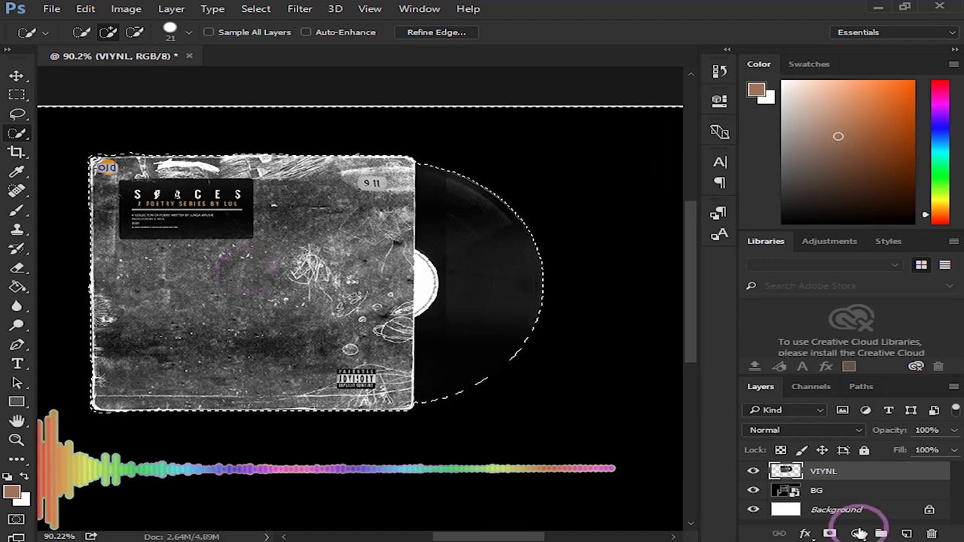
click(754, 490)
click(753, 490)
click(753, 491)
click(825, 475)
key(ctrl+d)
click(754, 491)
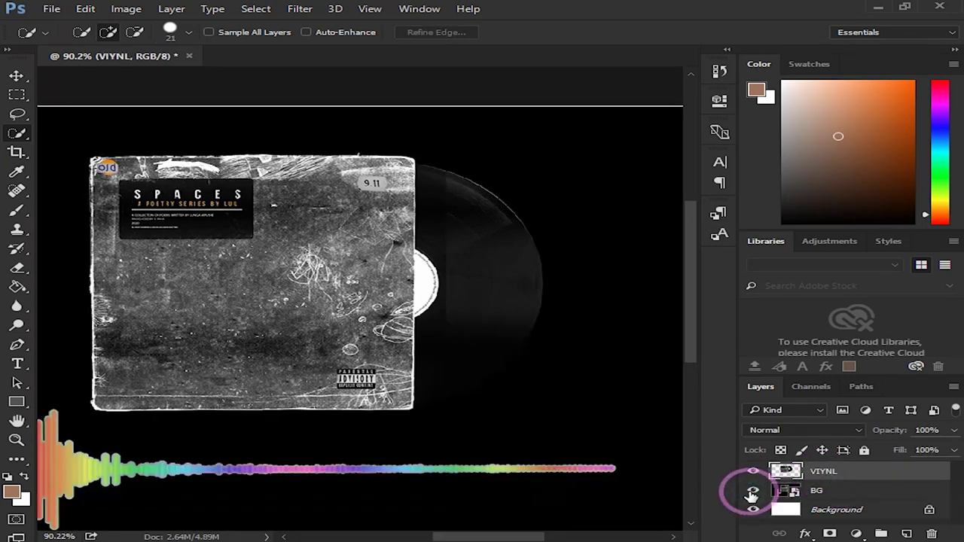
- Switch to File Explorer and open the Shapes folder inside EDITING TOOLS on the Desktop
scroll(508, 352, down, 3)
scroll(508, 353, up, 1)
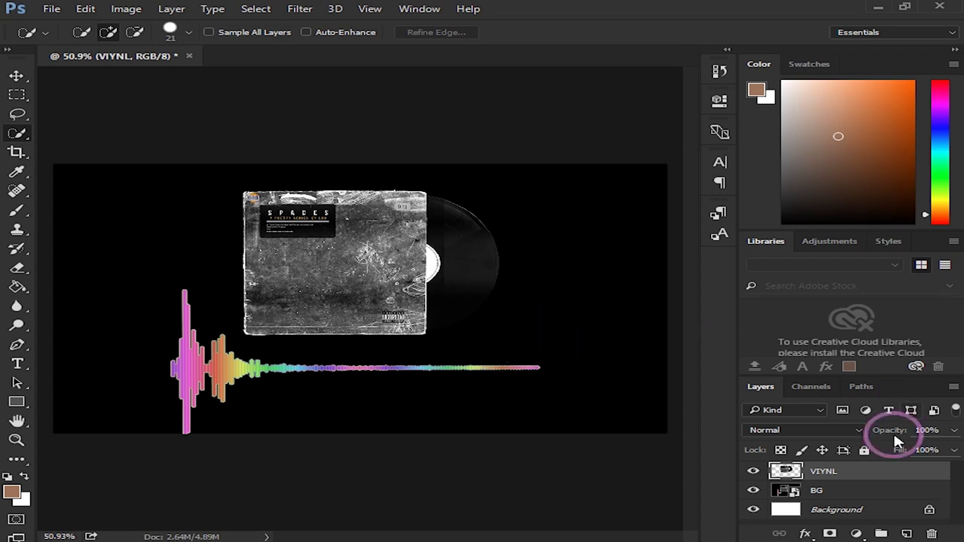
click(148, 538)
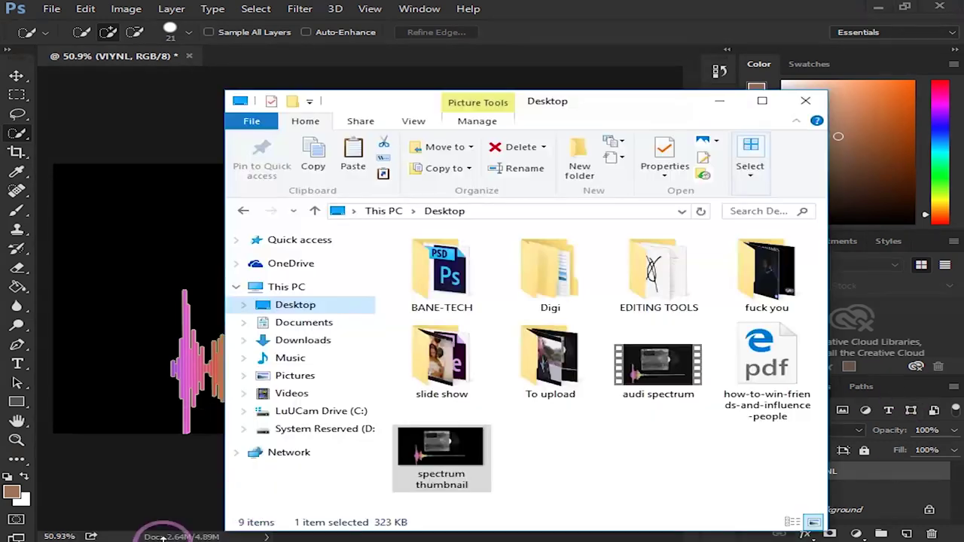
click(312, 306)
double_click(655, 278)
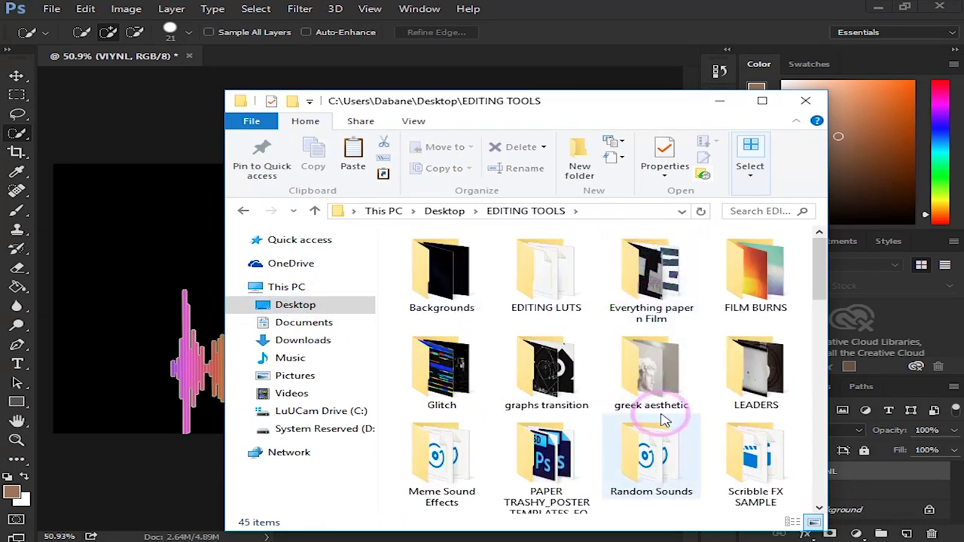
scroll(660, 392, down, 2)
double_click(471, 458)
drag(586, 103, 594, 45)
scroll(700, 215, down, 3)
scroll(708, 211, up, 1)
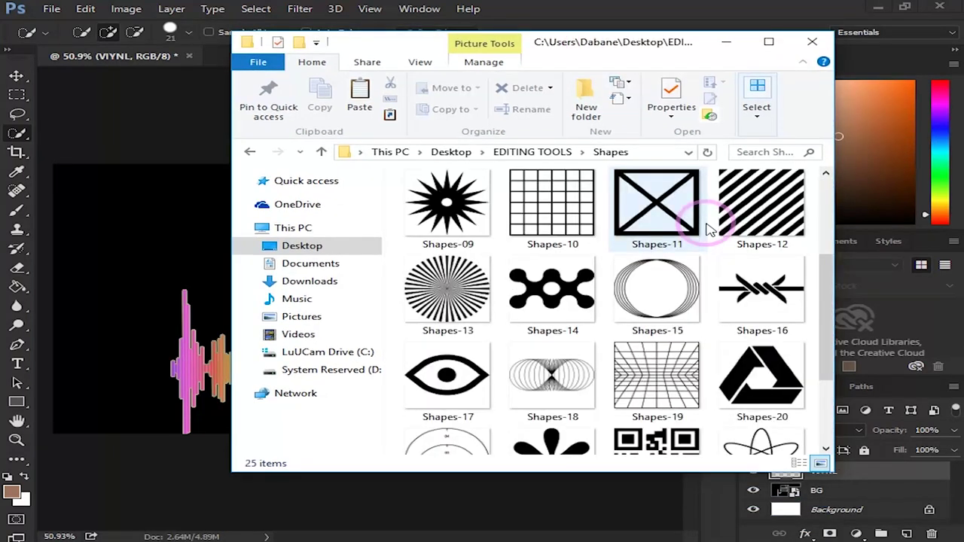
- Place the Shapes-09 starburst into the document and move its layer below VIYNL
drag(447, 203, 209, 286)
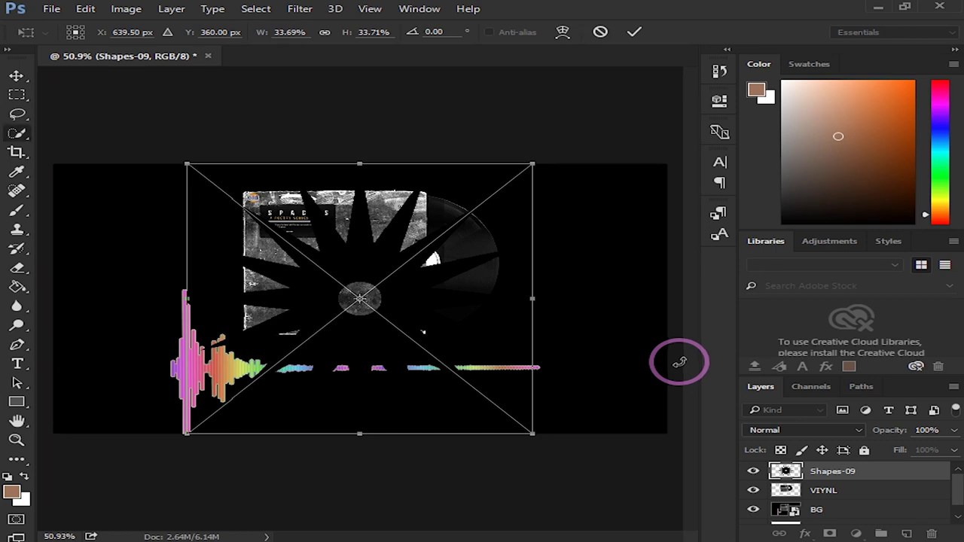
key(Return)
drag(829, 471, 832, 509)
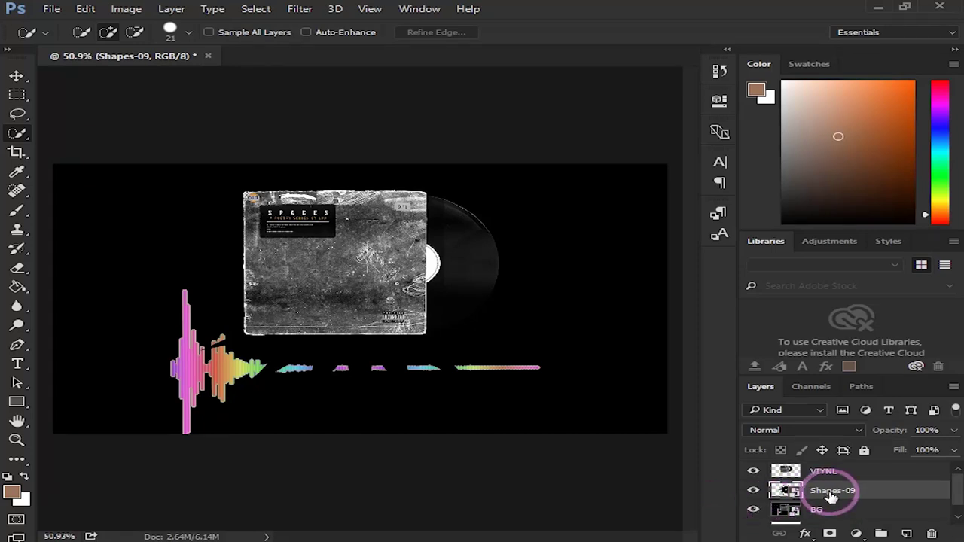
click(172, 9)
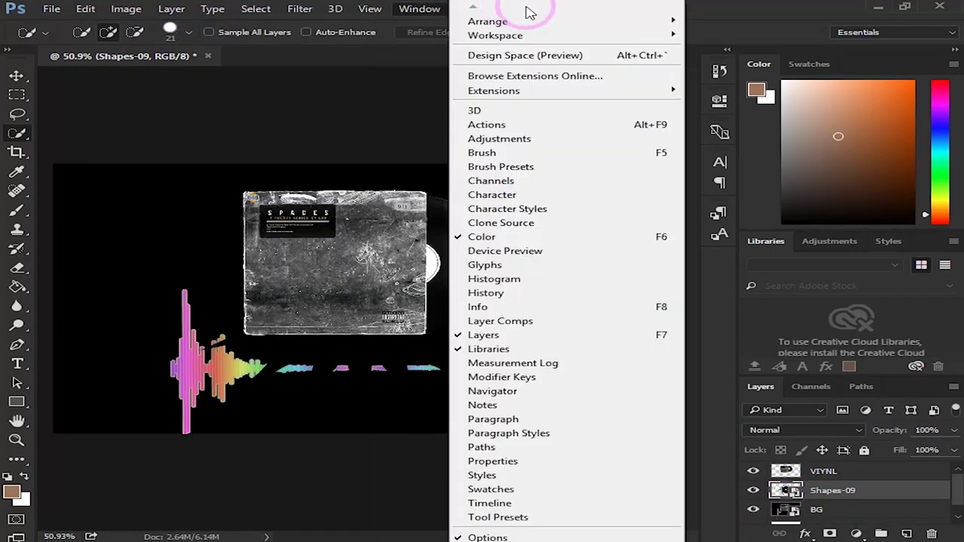
click(710, 10)
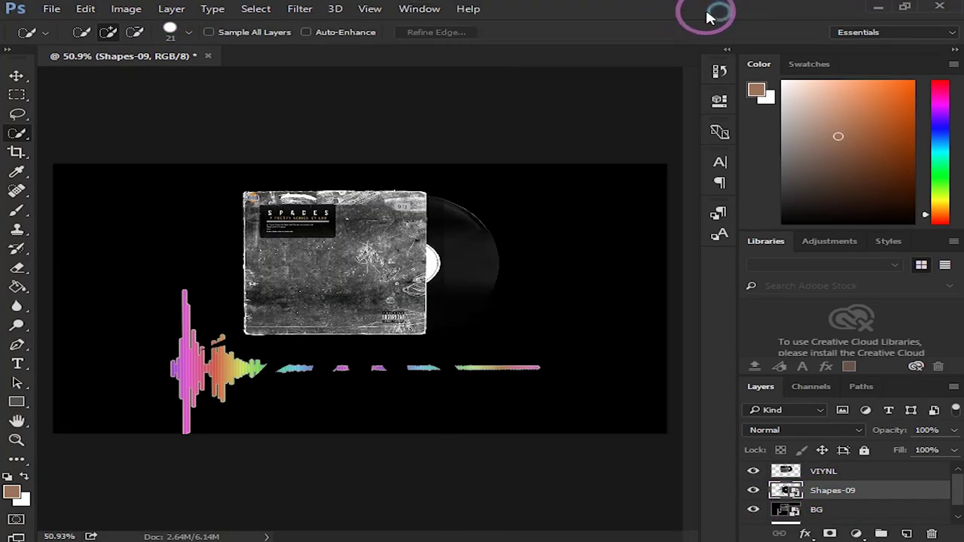
click(301, 9)
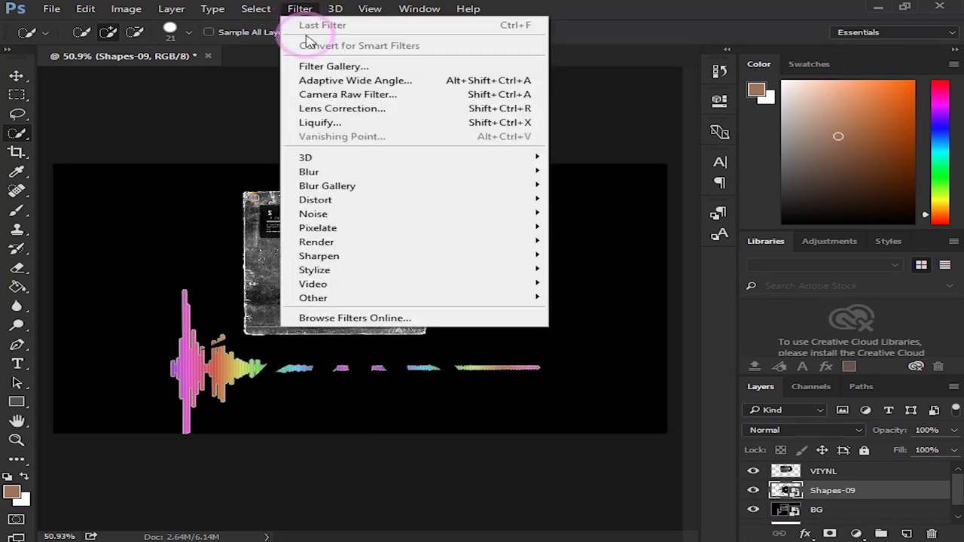
mouse_move(344, 280)
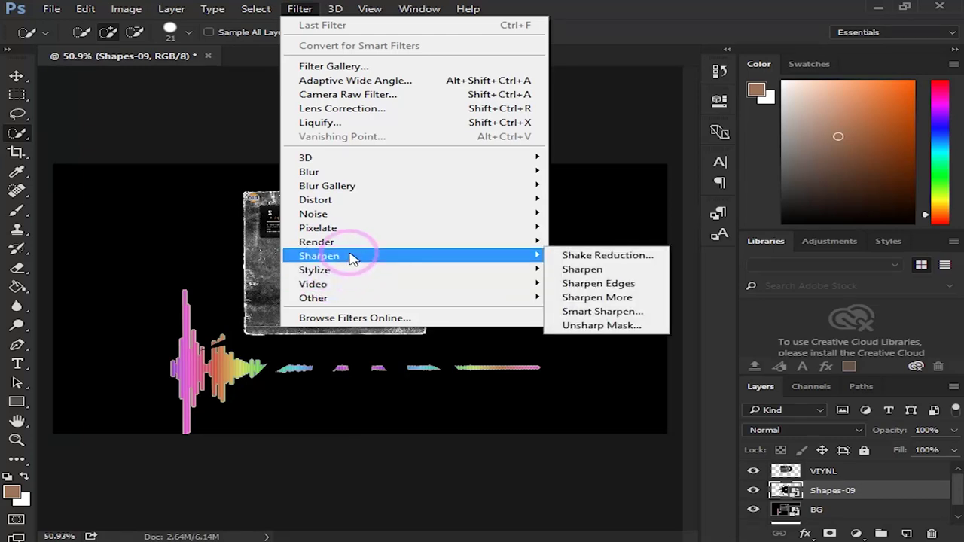
mouse_move(361, 220)
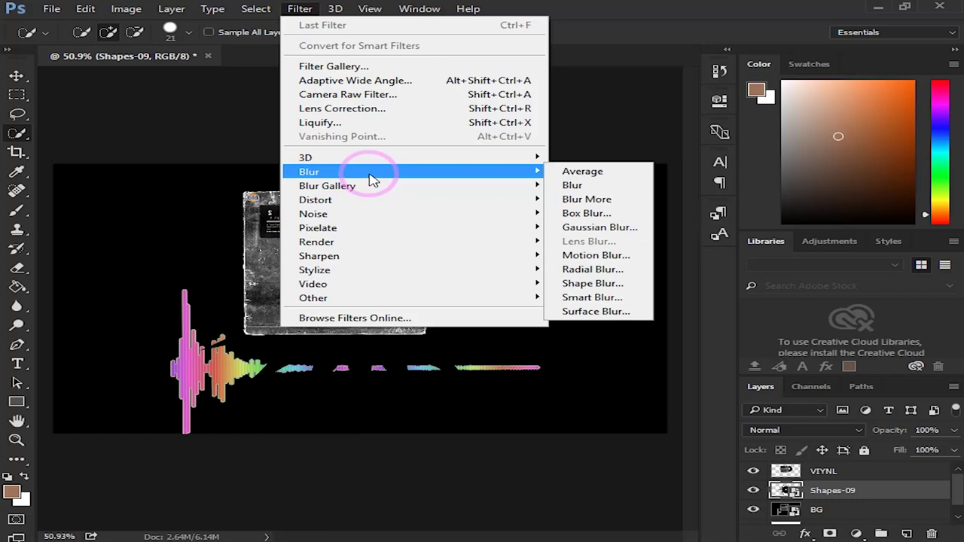
mouse_move(211, 9)
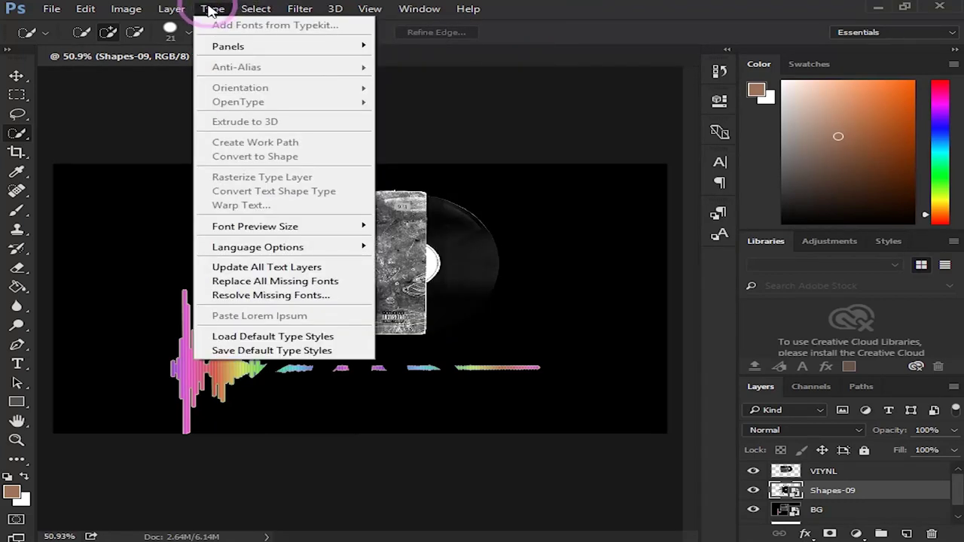
mouse_move(174, 14)
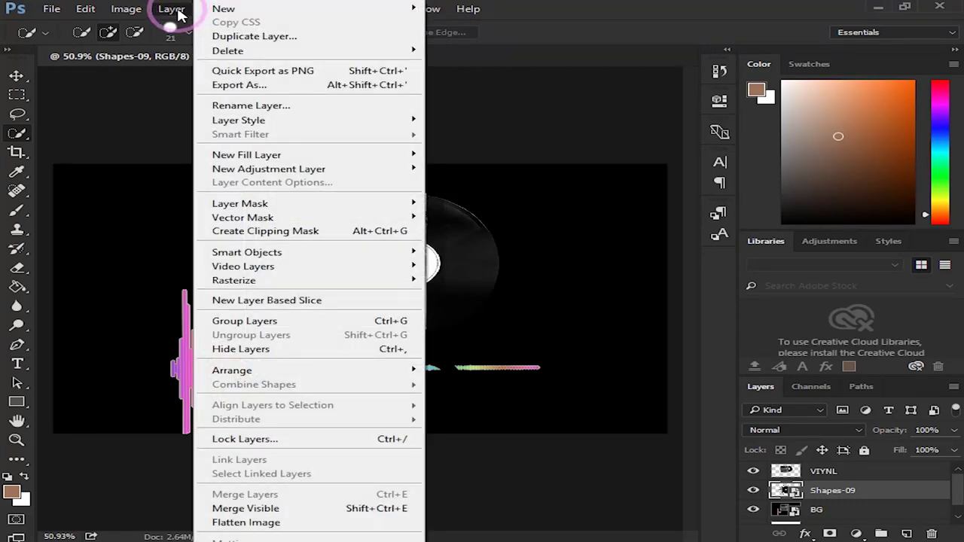
- Apply the Invert adjustment to the Shapes-09 layer to turn the black starburst white
mouse_move(118, 15)
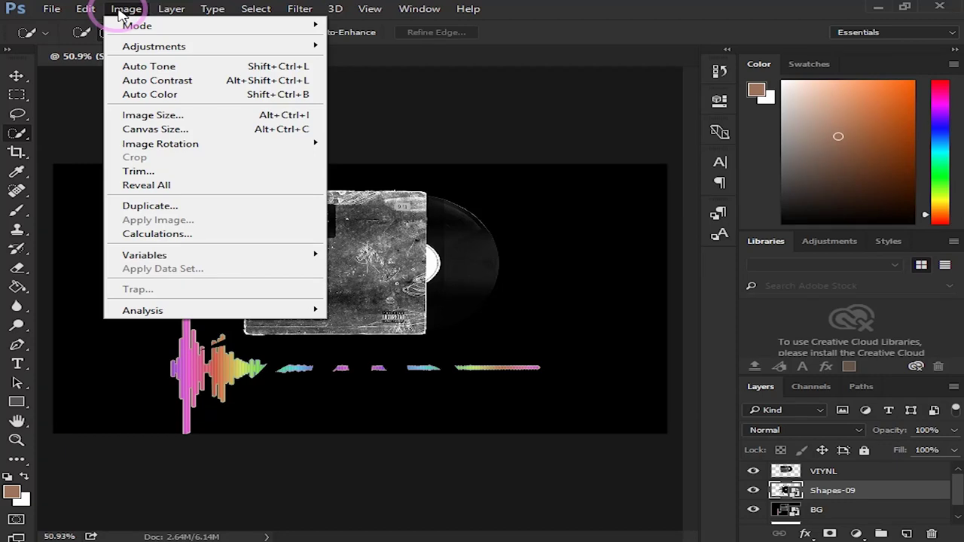
mouse_move(151, 48)
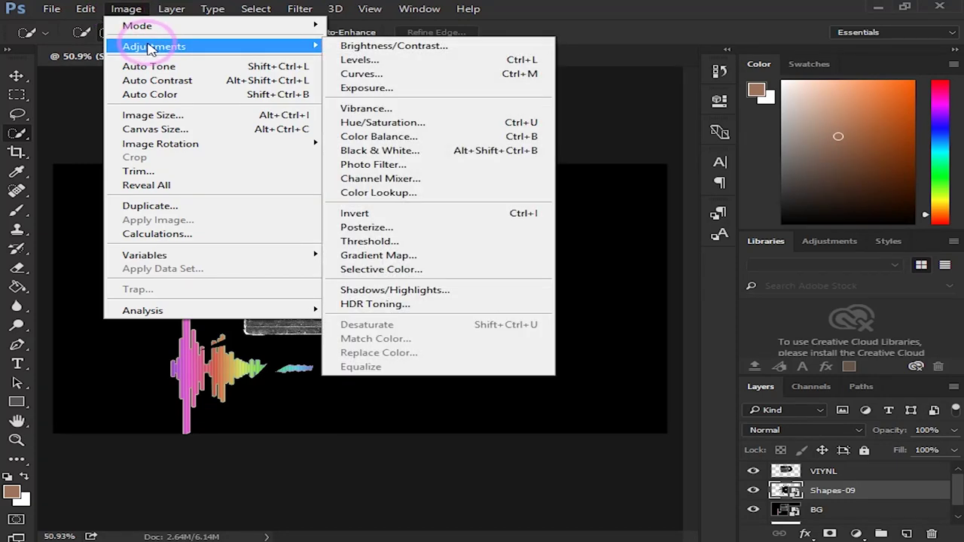
click(377, 216)
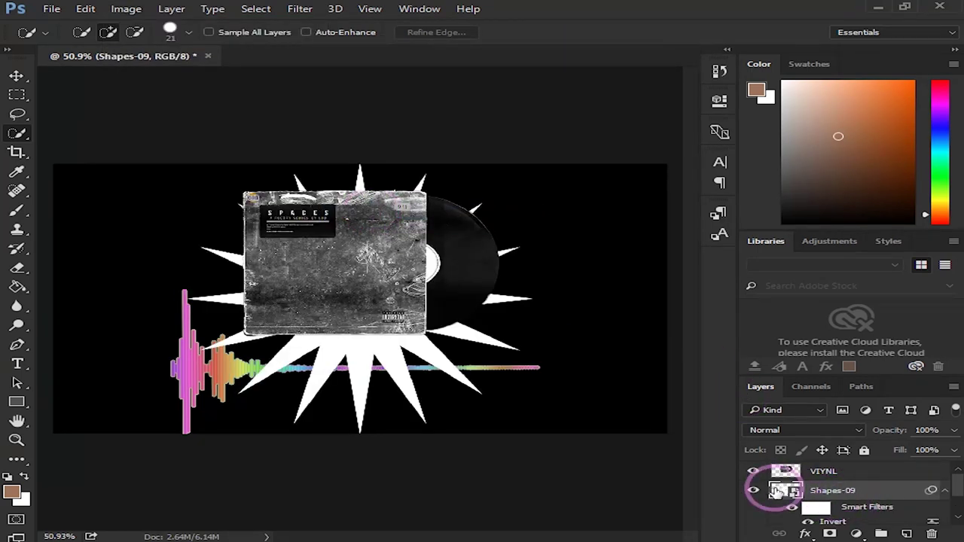
click(126, 8)
mouse_move(130, 48)
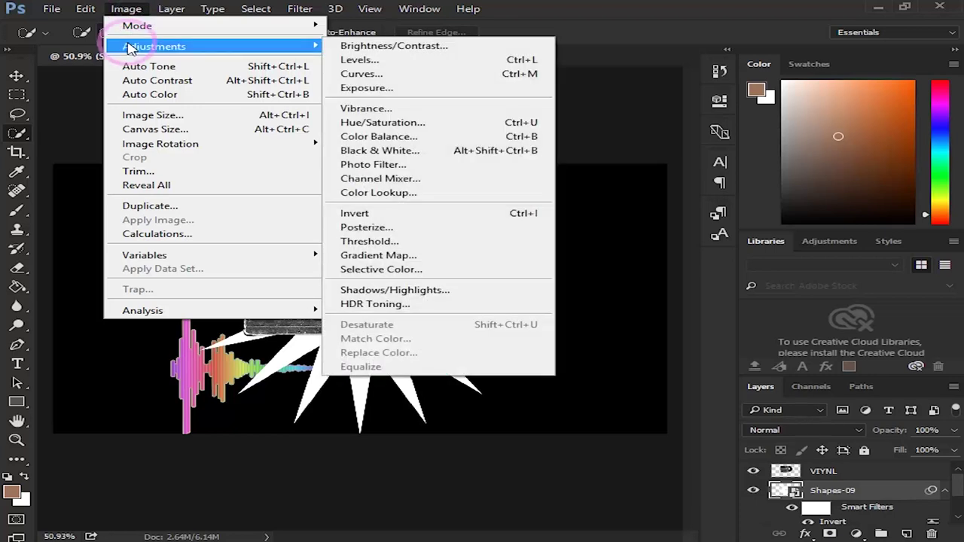
click(855, 493)
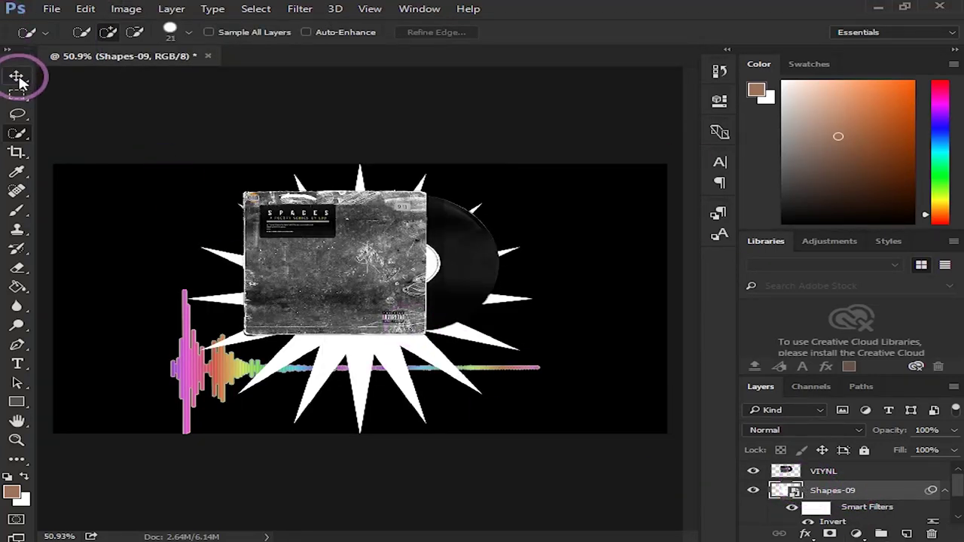
- Move the Shapes-09 starburst up and to the right so it sits behind the vinyl record
click(17, 76)
drag(356, 369, 422, 334)
click(844, 485)
drag(844, 485, 838, 470)
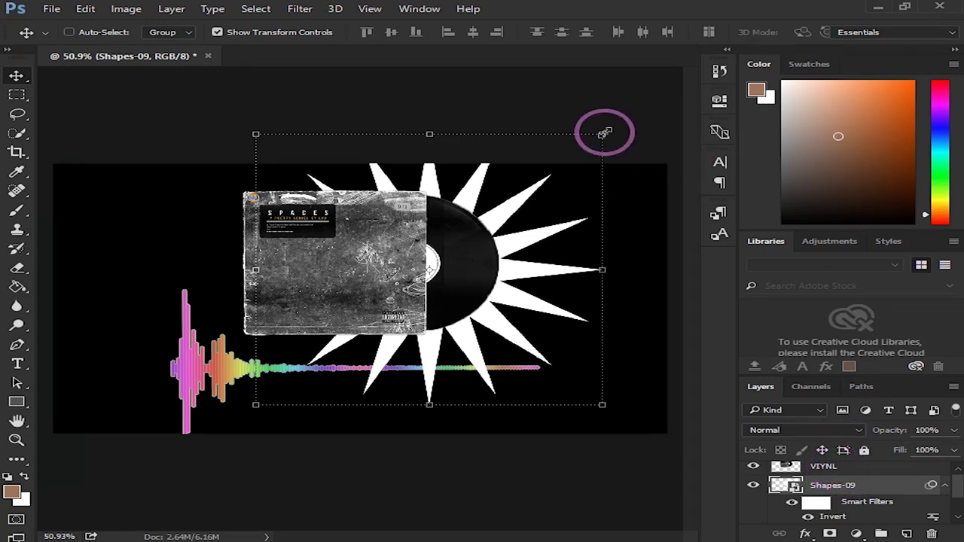
click(605, 133)
click(487, 219)
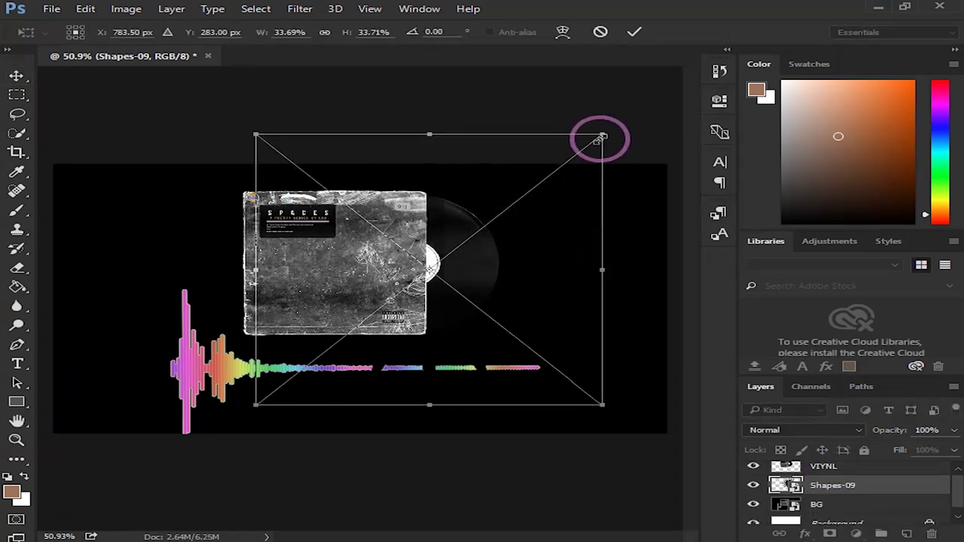
key(Return)
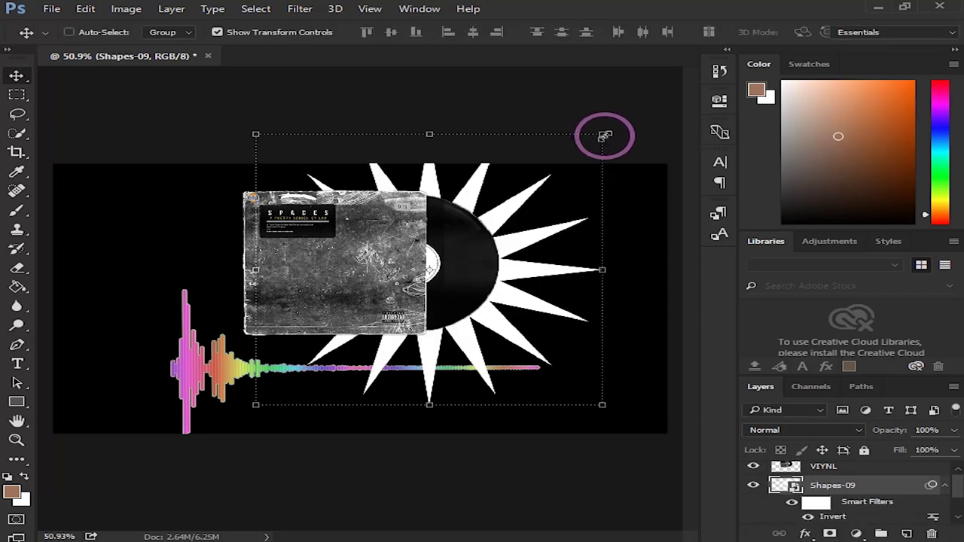
- Scale the Shapes-09 starburst down so its points just surround the record, and centre it behind the disc
click(605, 136)
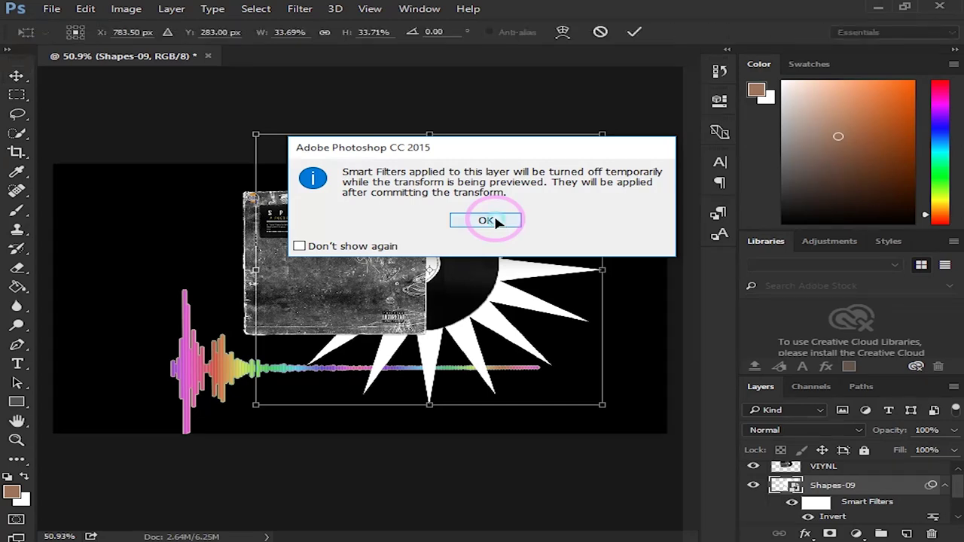
click(487, 220)
drag(604, 136, 504, 215)
drag(410, 312, 466, 273)
click(797, 464)
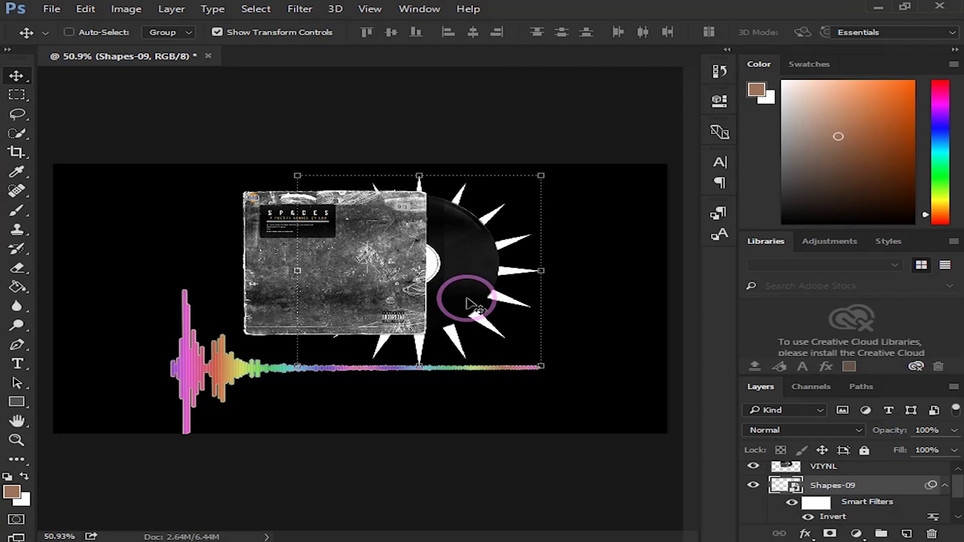
drag(486, 338, 486, 336)
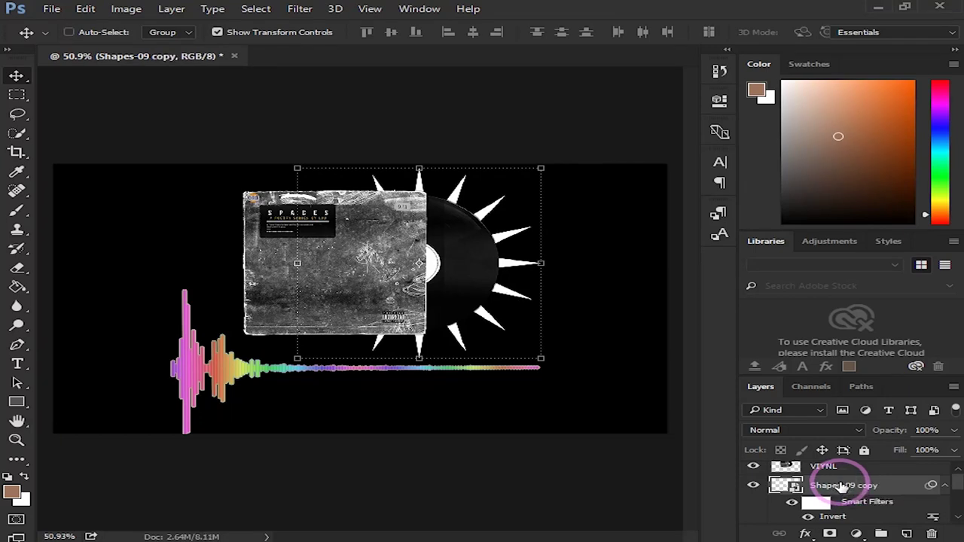
- Scale the Shapes-09 copy down and rotate it so its points fill the gaps of the larger starburst behind the record
click(555, 167)
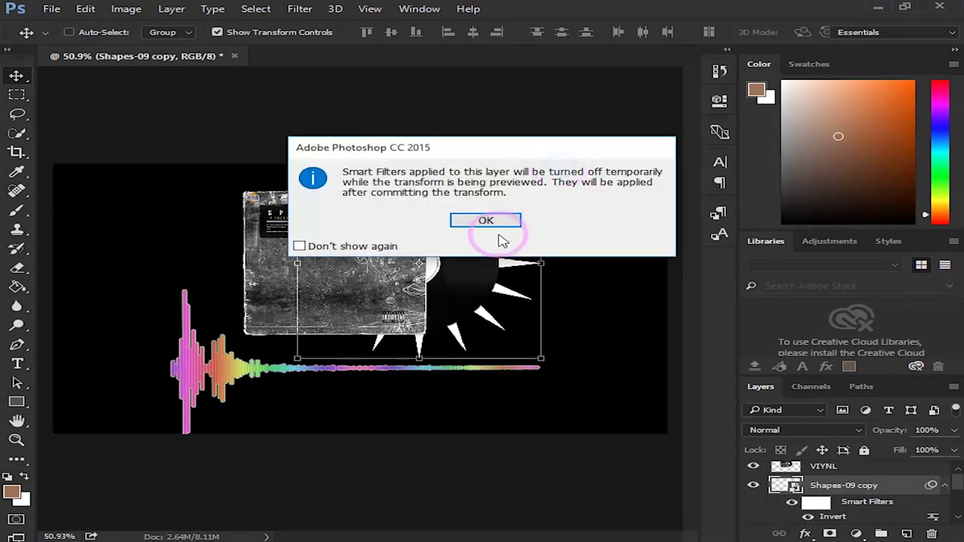
click(500, 228)
drag(562, 166, 538, 198)
drag(459, 269, 473, 262)
key(Return)
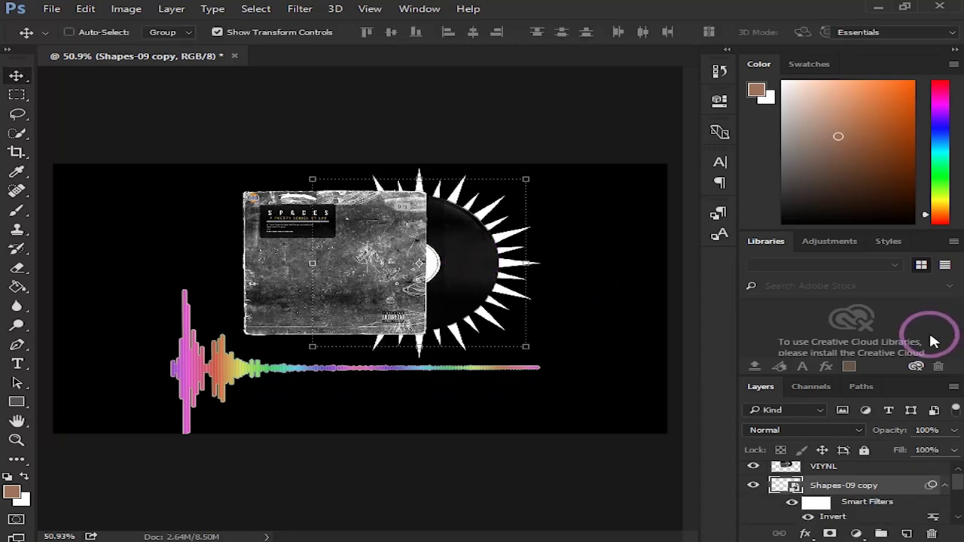
- Scale the Shapes-09 copy down further to about 19.75% at about 11° rotation, and re-centre it behind the record
click(526, 179)
click(493, 219)
drag(529, 177, 532, 209)
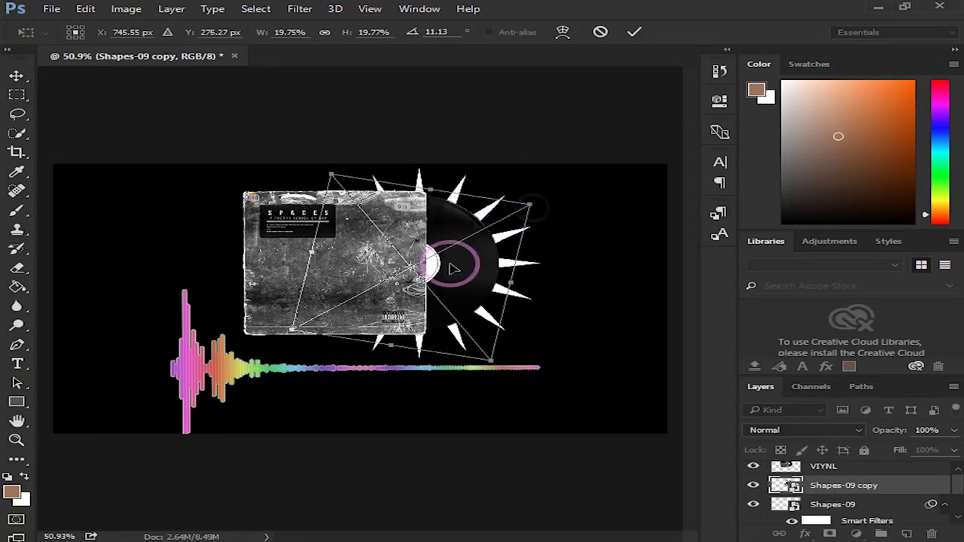
drag(442, 273, 446, 266)
key(Return)
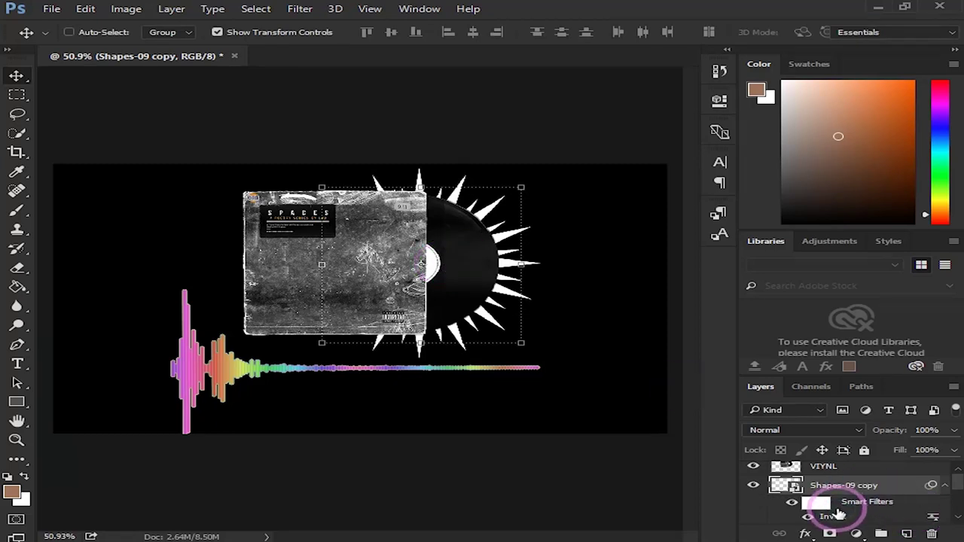
- Select the VIYNL layer and browse to the After Effects Logo image in the EDITING TOOLS folder in File Explorer
click(829, 466)
click(847, 501)
click(833, 506)
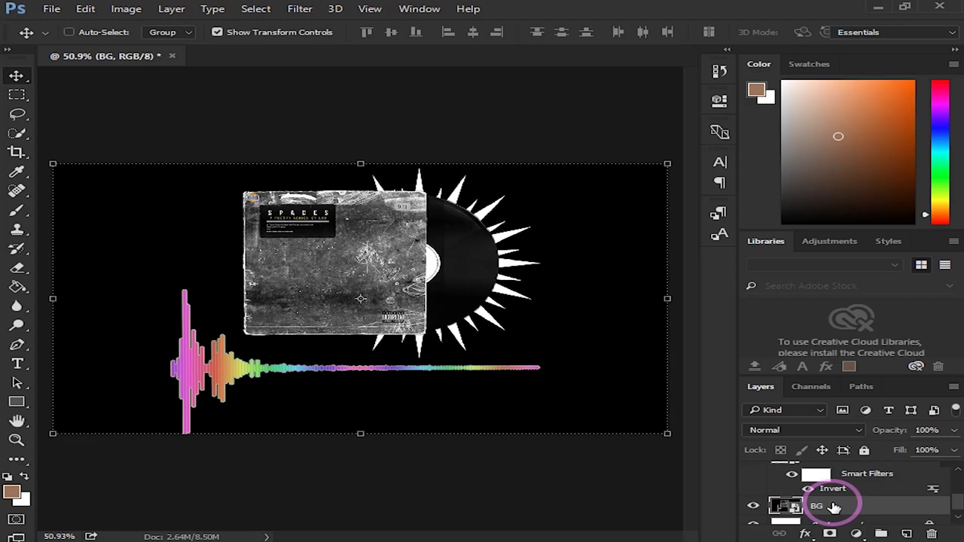
scroll(829, 501, up, 2)
click(829, 471)
click(154, 537)
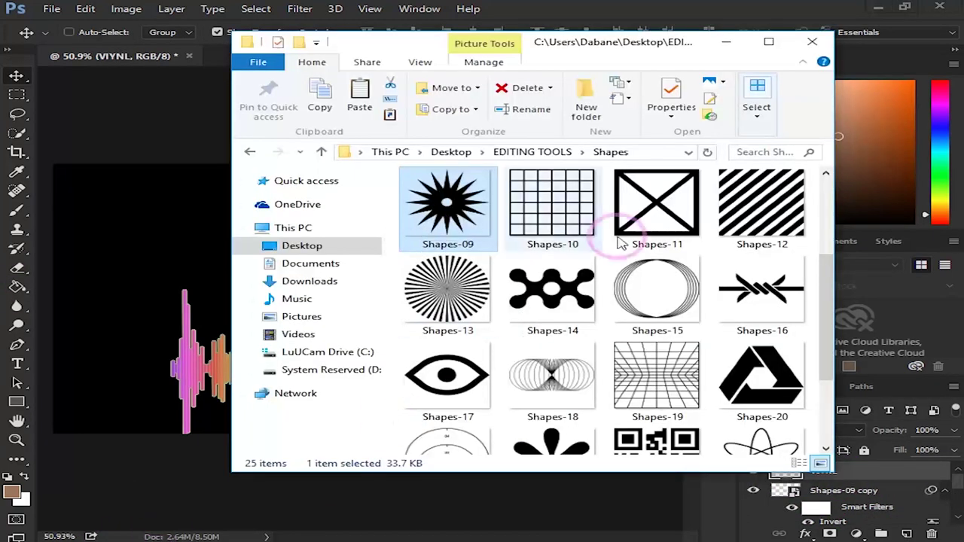
scroll(641, 343, down, 1)
scroll(648, 347, up, 4)
drag(641, 40, 703, 65)
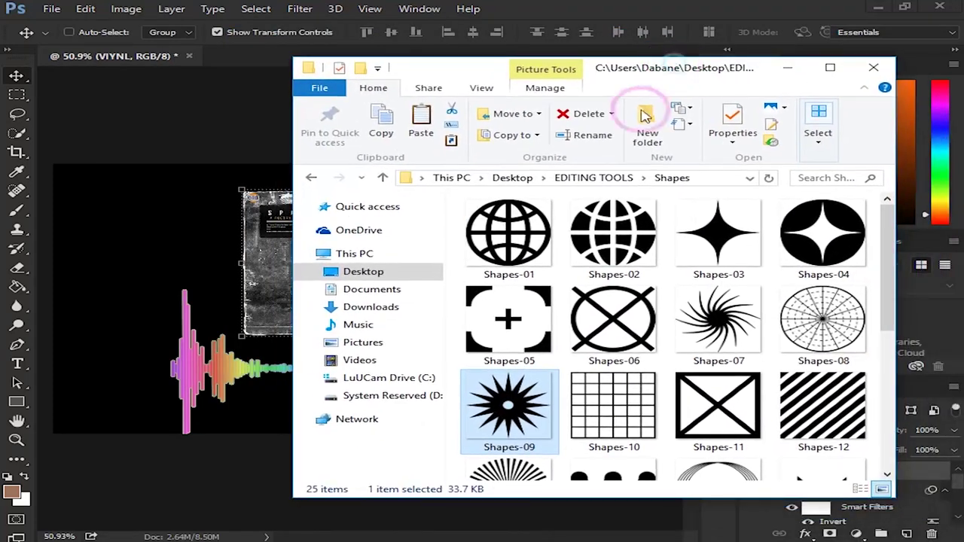
click(383, 179)
scroll(743, 323, down, 3)
scroll(708, 386, up, 2)
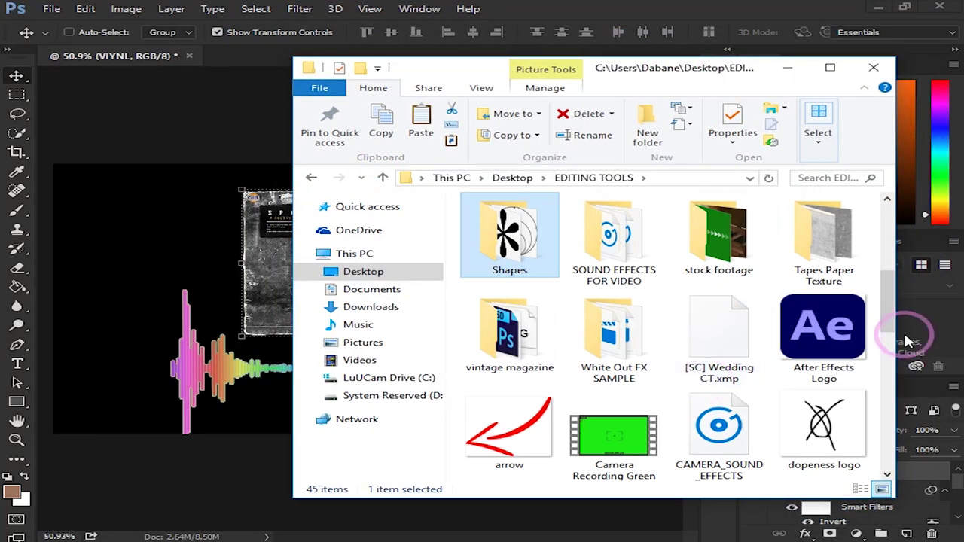
- Place the After Effects Logo image into the document and position it in the lower-left corner of the canvas
drag(797, 338, 306, 359)
drag(266, 389, 135, 389)
key(Return)
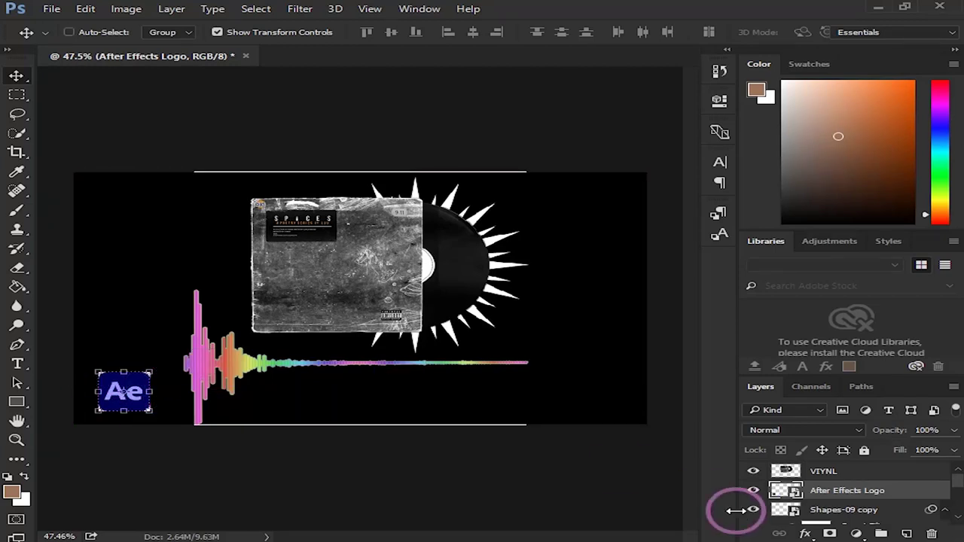
- Rename the Shapes-09 copy layer as AE LOGO and frame the placed After Effects logo up close
click(841, 511)
scroll(836, 486, up, 1)
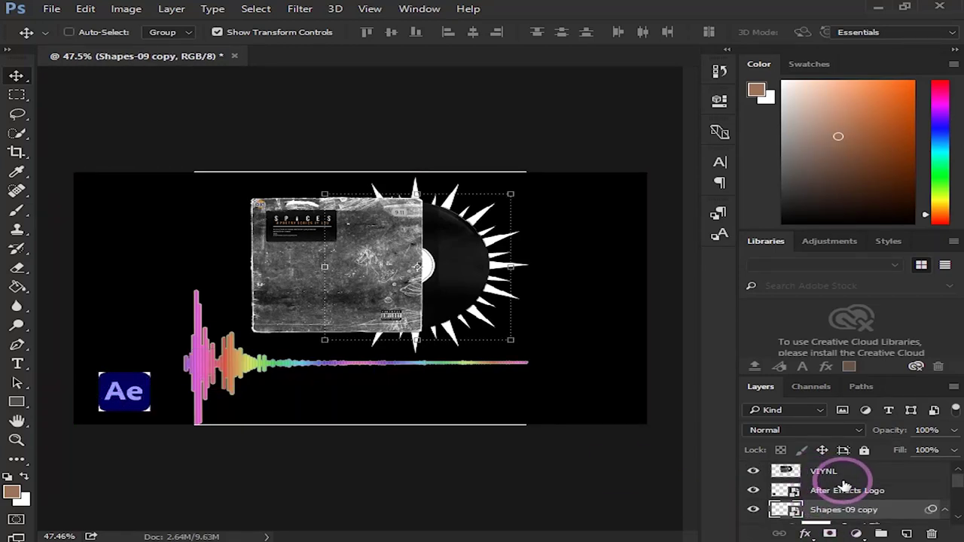
scroll(133, 387, up, 5)
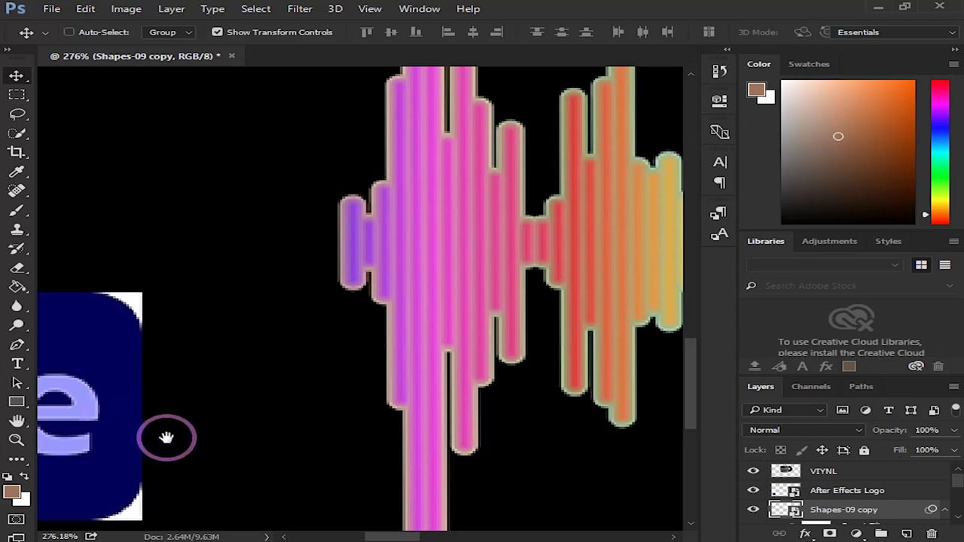
drag(162, 437, 478, 372)
scroll(409, 384, up, 2)
drag(241, 357, 329, 355)
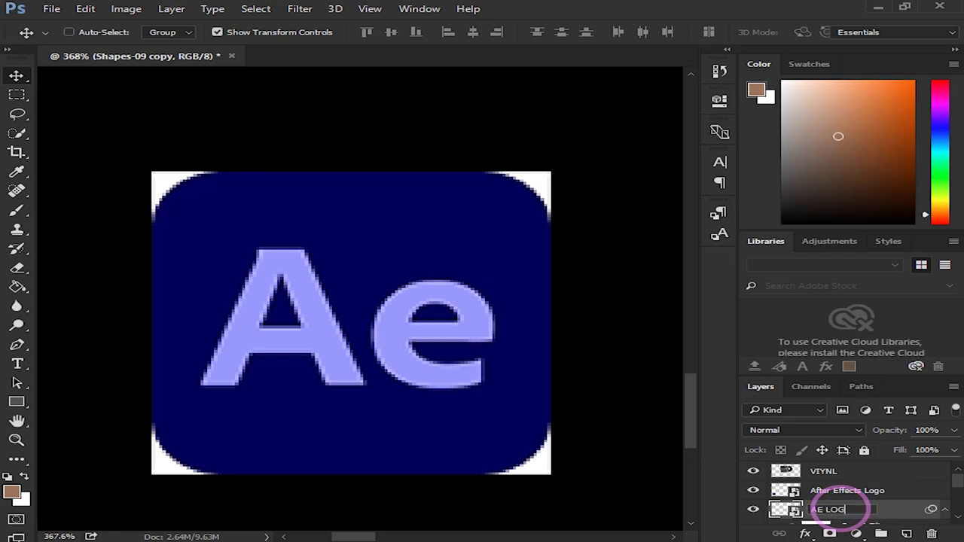
- Rasterize the After Effects Logo layer
click(857, 494)
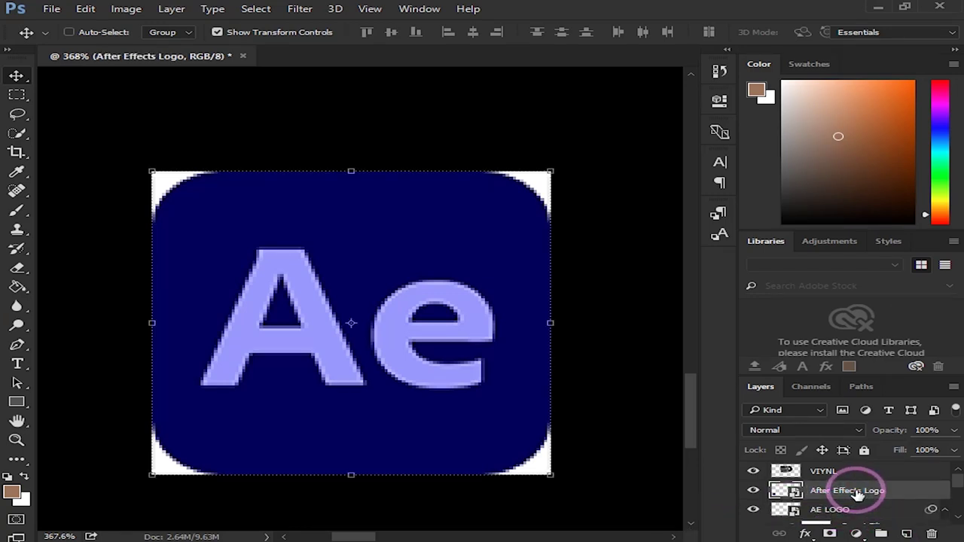
right_click(829, 492)
click(618, 282)
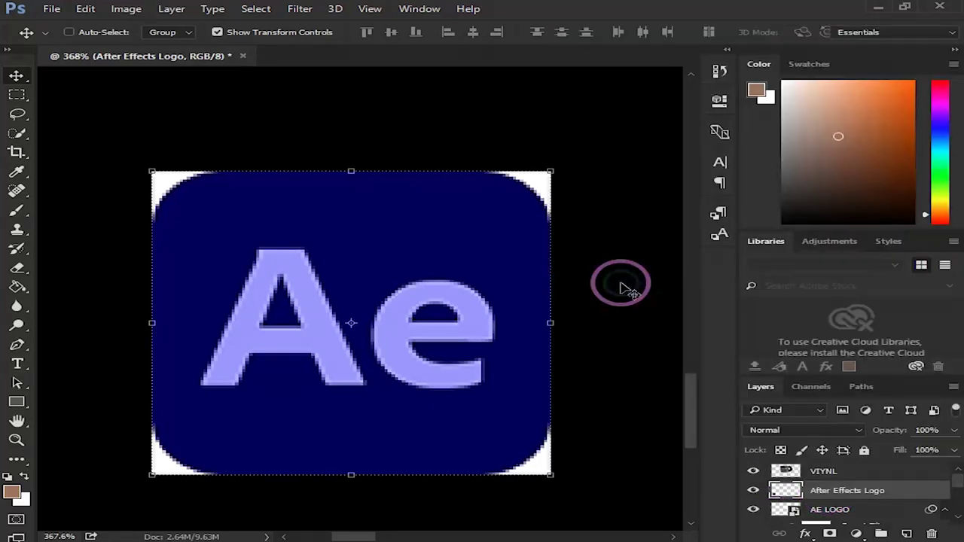
- Activate the Eraser tool and set its brush size to 5 px
click(17, 268)
click(97, 269)
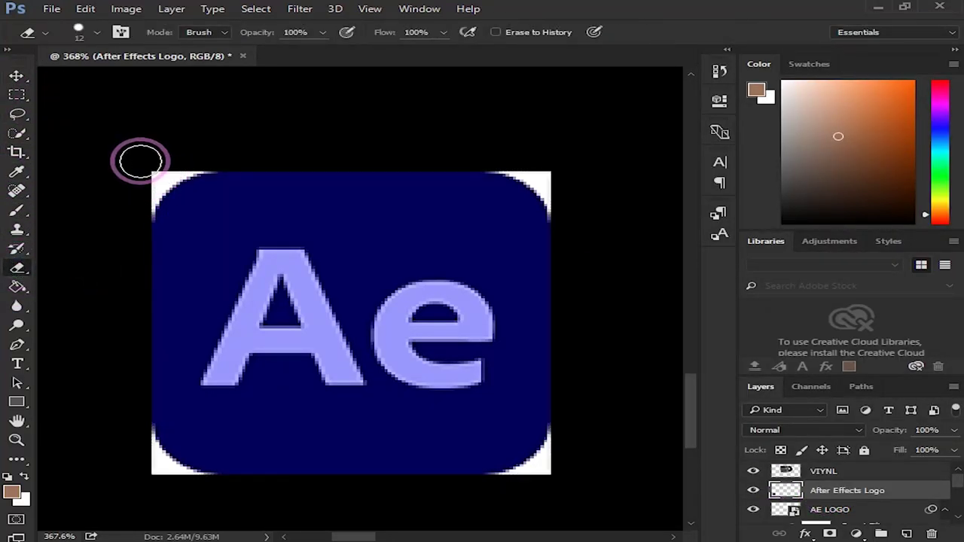
click(96, 33)
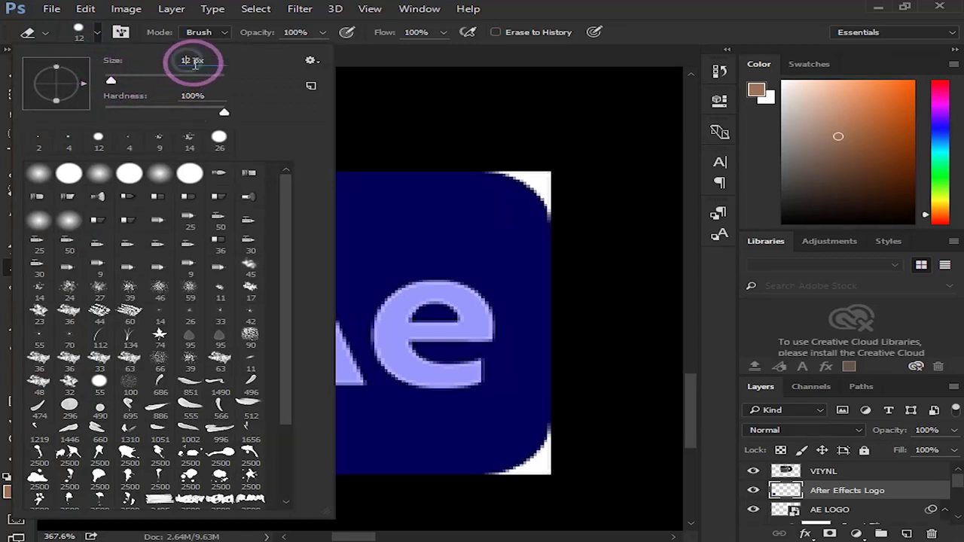
text(5)
click(448, 259)
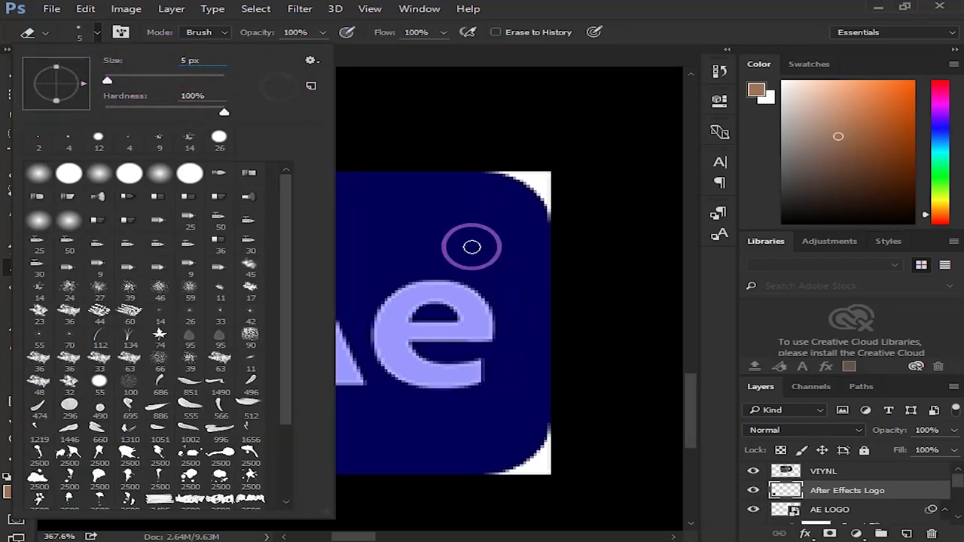
- Erase the white areas at the four corners of the After Effects logo, following its rounded outline
click(544, 178)
mouse_move(137, 184)
mouse_down()
mouse_move(203, 164)
mouse_move(161, 183)
mouse_move(145, 211)
mouse_move(168, 185)
mouse_move(216, 164)
mouse_move(158, 184)
mouse_move(145, 217)
mouse_move(209, 168)
mouse_move(549, 173)
mouse_move(530, 175)
mouse_move(552, 193)
mouse_move(507, 167)
mouse_move(543, 186)
mouse_move(559, 224)
mouse_move(493, 163)
mouse_move(545, 201)
mouse_up()
mouse_move(556, 454)
mouse_down()
mouse_move(569, 426)
mouse_move(552, 457)
mouse_move(559, 429)
mouse_move(549, 454)
mouse_move(558, 432)
mouse_move(535, 465)
mouse_move(486, 485)
mouse_move(550, 446)
mouse_up()
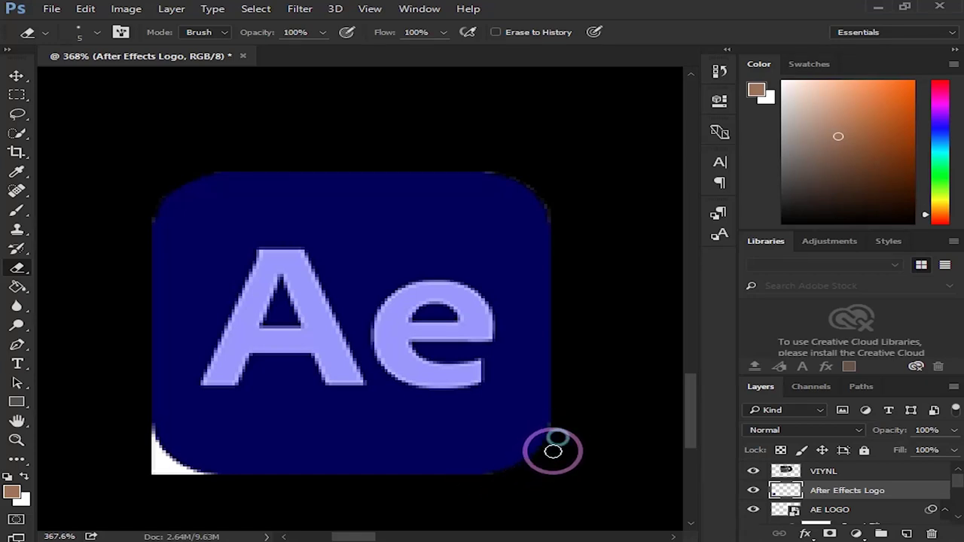
mouse_move(250, 472)
mouse_down()
mouse_move(142, 464)
mouse_move(167, 484)
mouse_move(143, 425)
mouse_move(174, 474)
mouse_move(211, 483)
mouse_move(164, 459)
mouse_move(223, 486)
mouse_move(149, 461)
mouse_move(133, 400)
mouse_up()
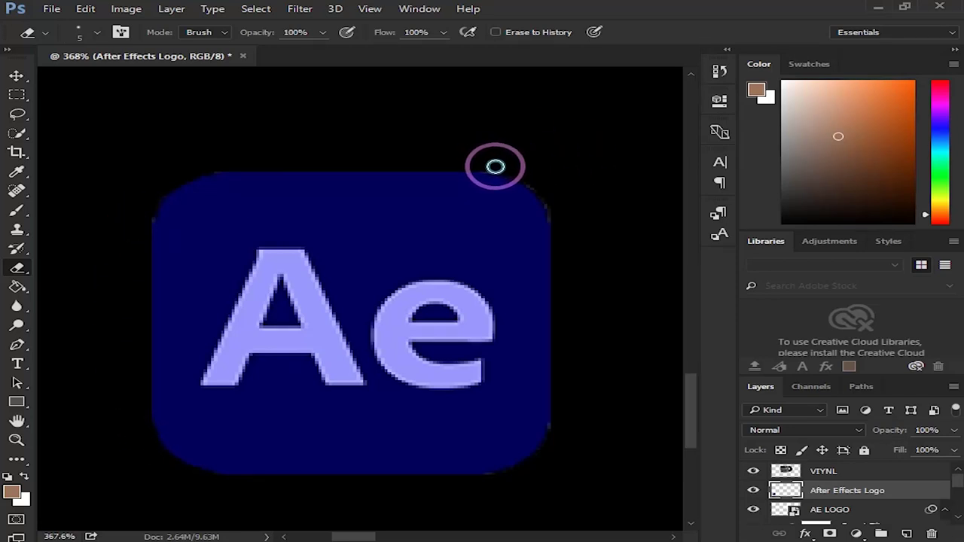
mouse_move(495, 166)
mouse_down()
mouse_move(533, 163)
mouse_move(555, 218)
mouse_move(579, 206)
mouse_up()
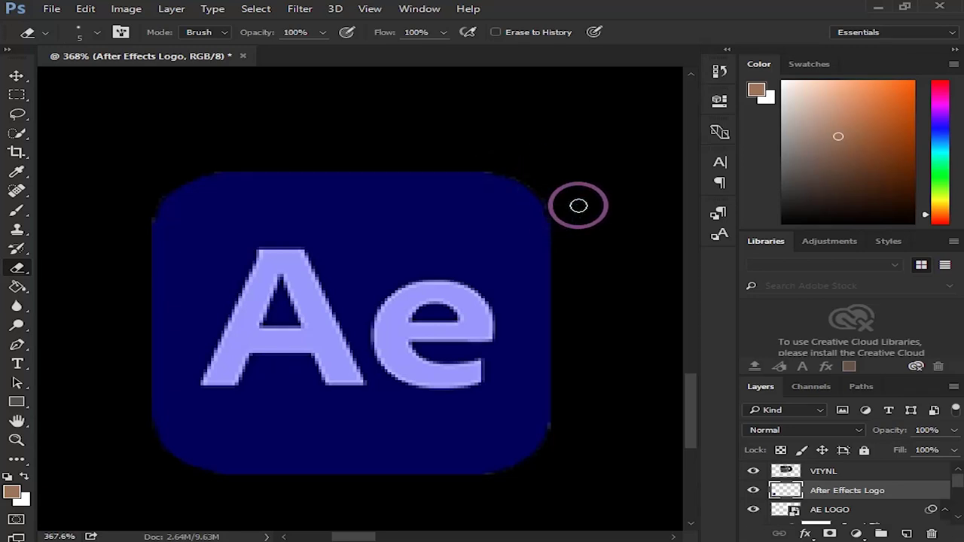
- Scale the After Effects logo down slightly, keeping it in the lower-left corner of the canvas
scroll(578, 205, down, 10)
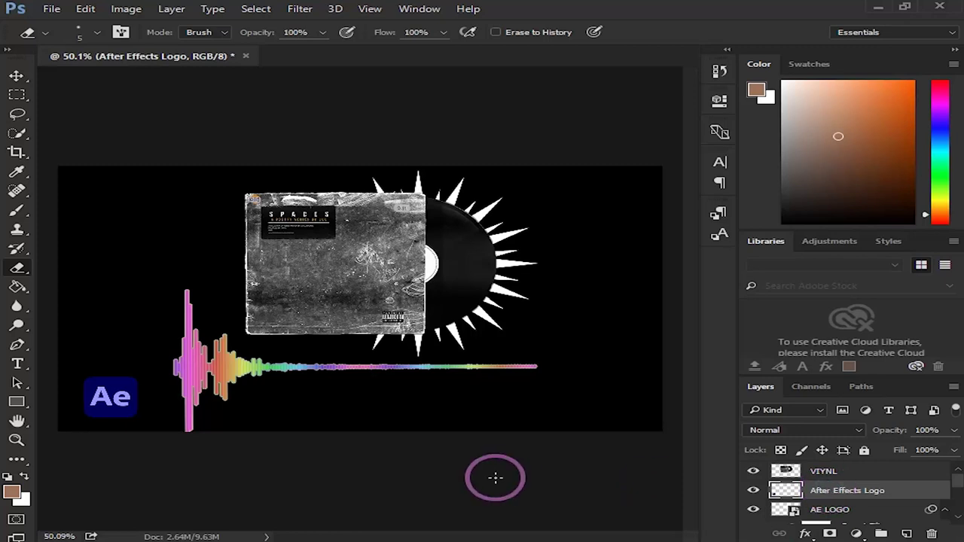
key(ctrl+t)
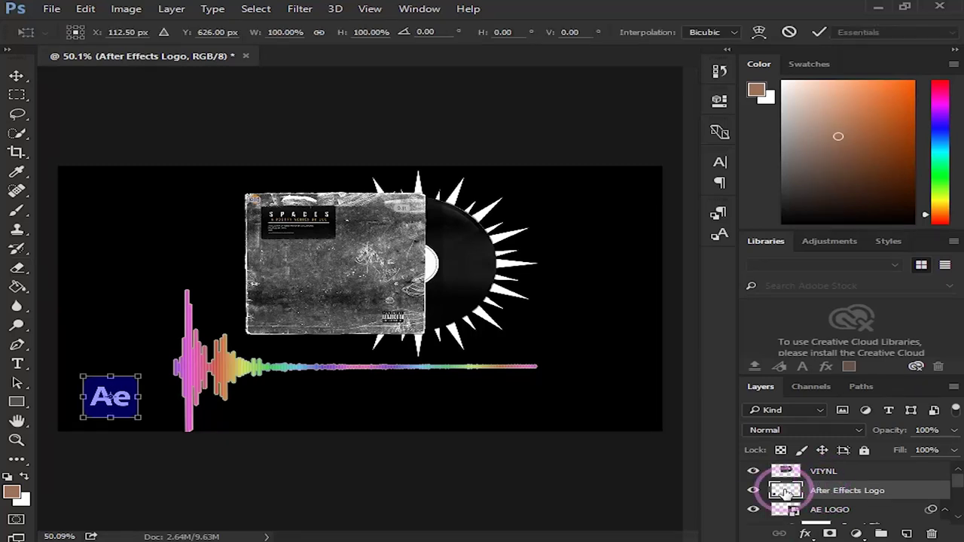
drag(138, 376, 114, 394)
key(Return)
key(e)
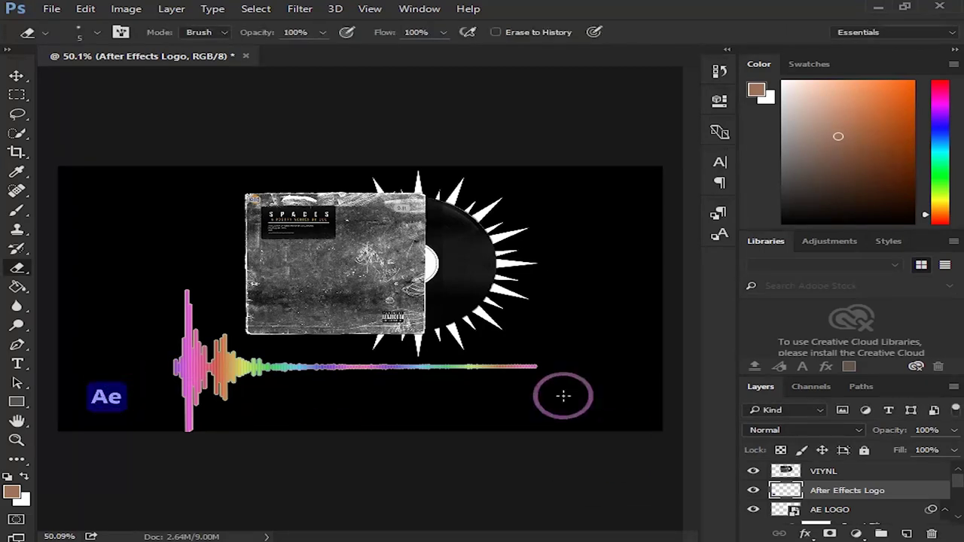
- Apply a Gaussian Blur with a radius of 2.2 pixels to the Shapes-09 starburst layer
scroll(563, 395, up, 1)
scroll(519, 375, down, 2)
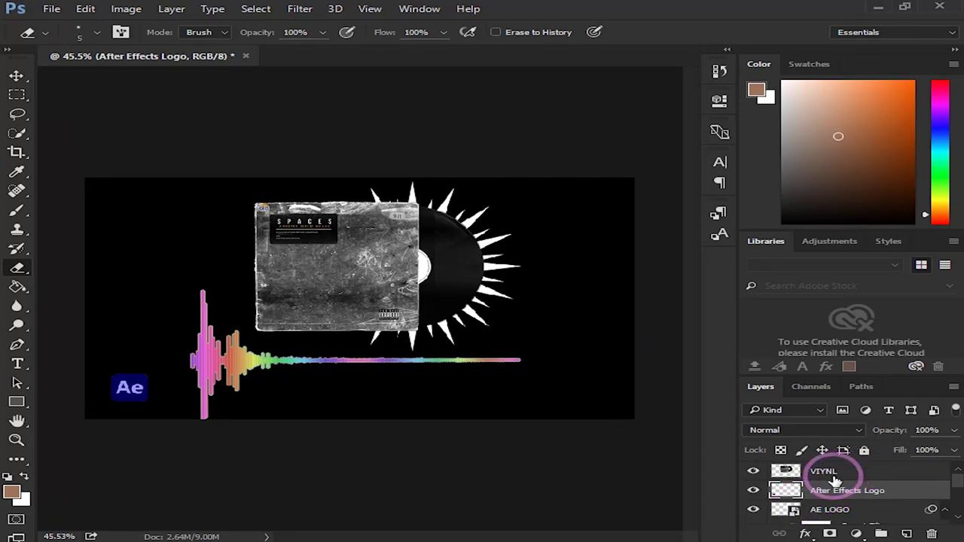
scroll(829, 510, down, 5)
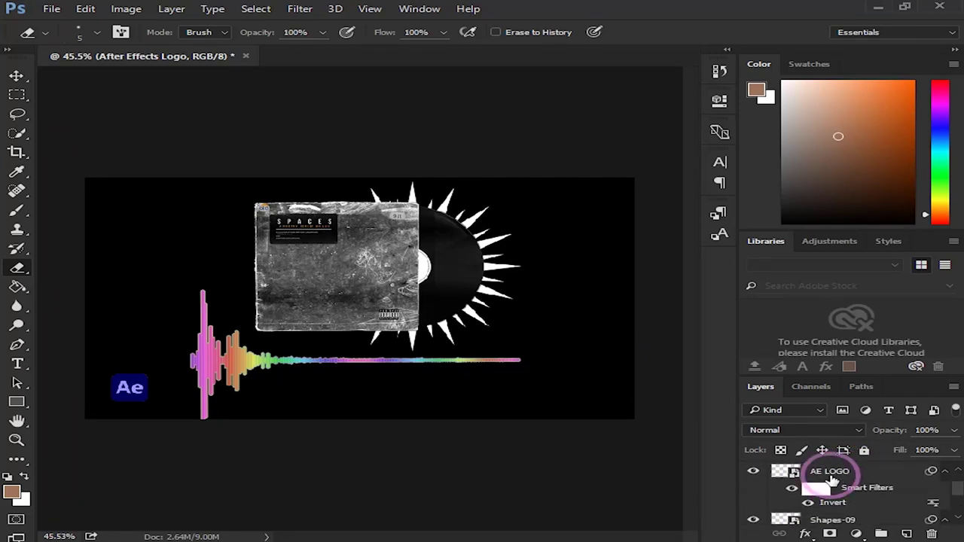
click(829, 501)
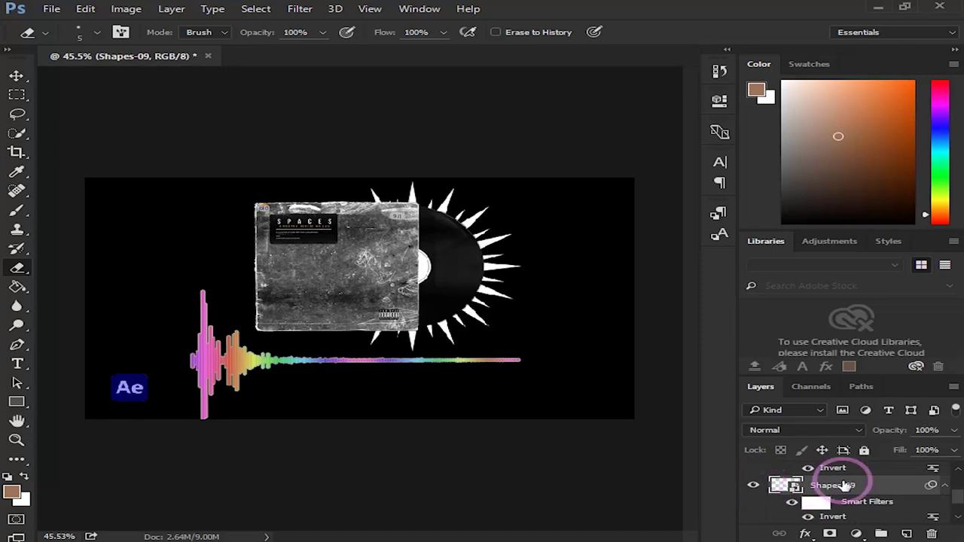
click(128, 10)
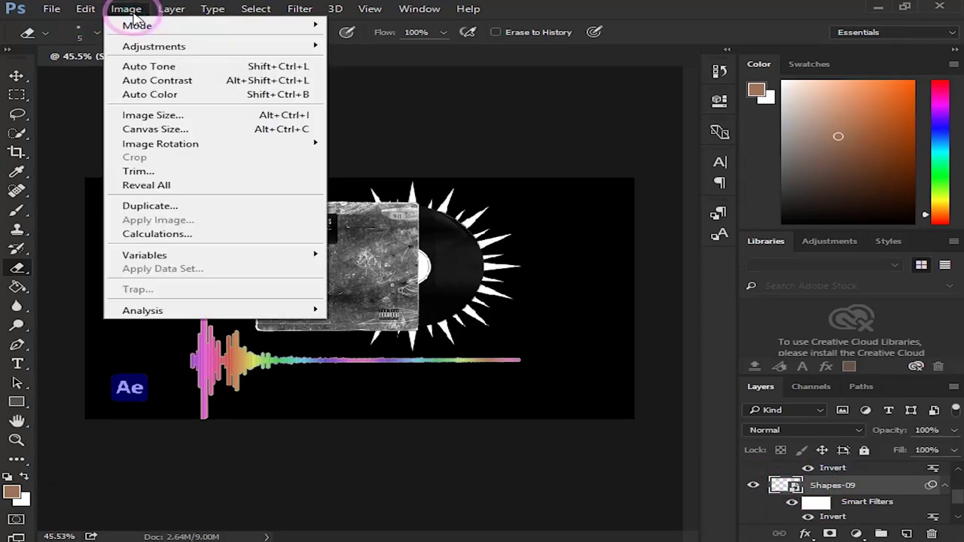
mouse_move(136, 54)
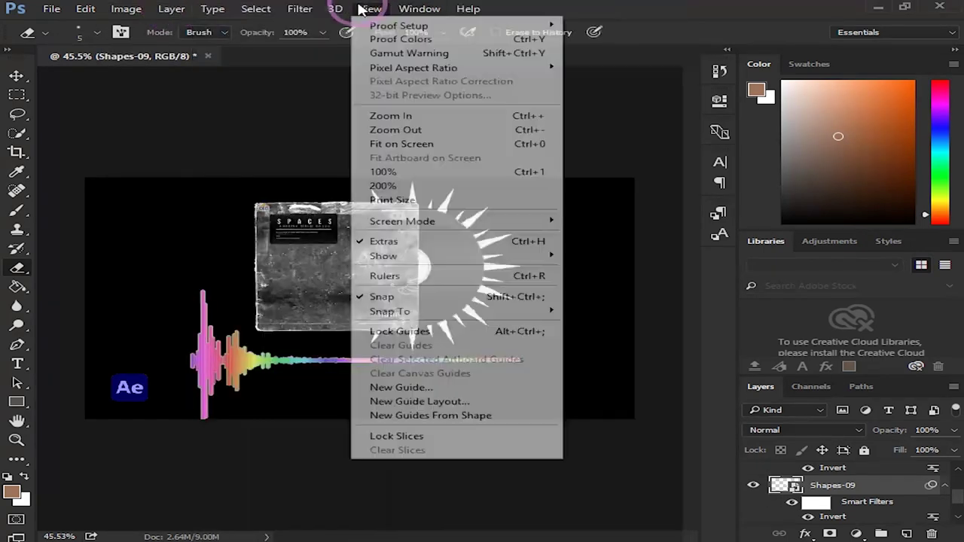
mouse_move(309, 10)
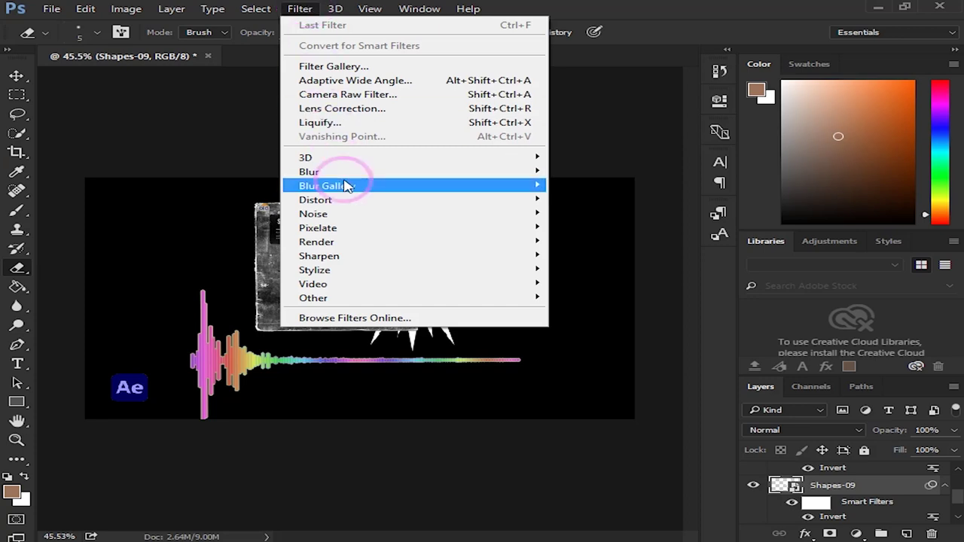
mouse_move(351, 175)
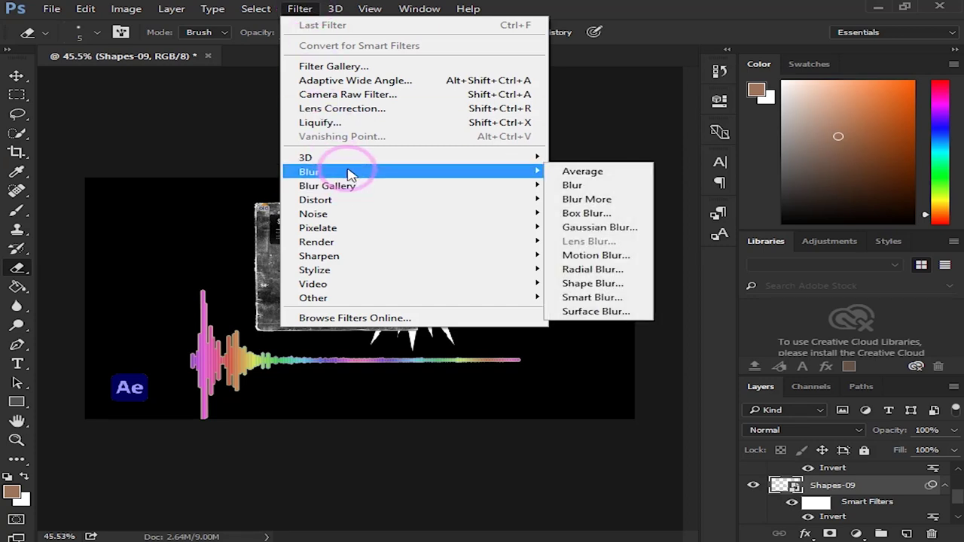
click(599, 227)
drag(566, 101, 710, 136)
drag(623, 365, 586, 372)
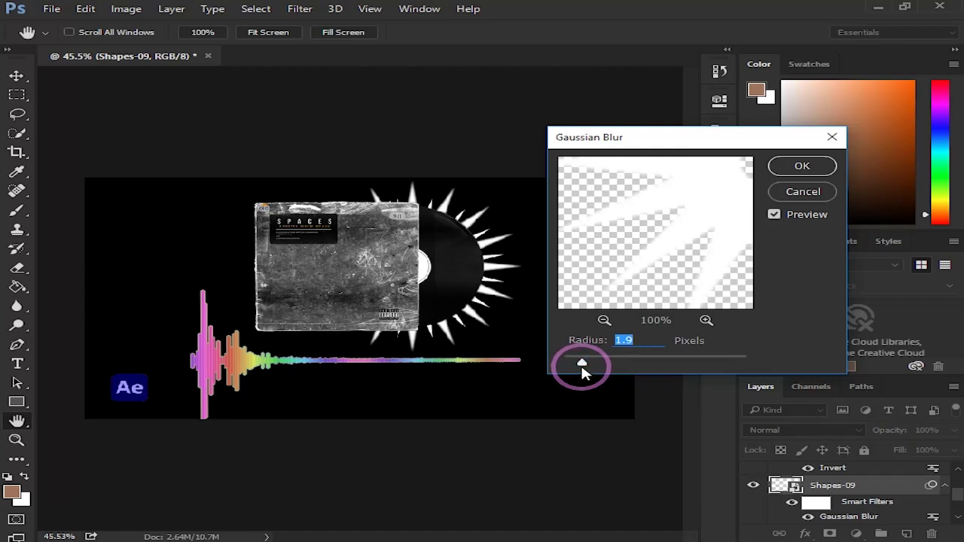
drag(585, 364, 590, 366)
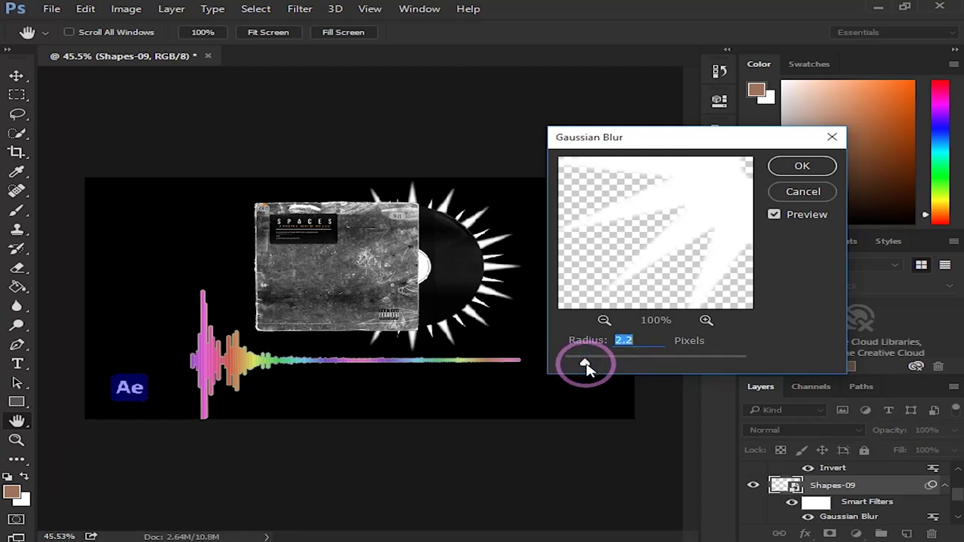
click(801, 166)
- Examine the blurred starburst behind the record up close and then in the whole composition
key(e)
scroll(495, 269, up, 4)
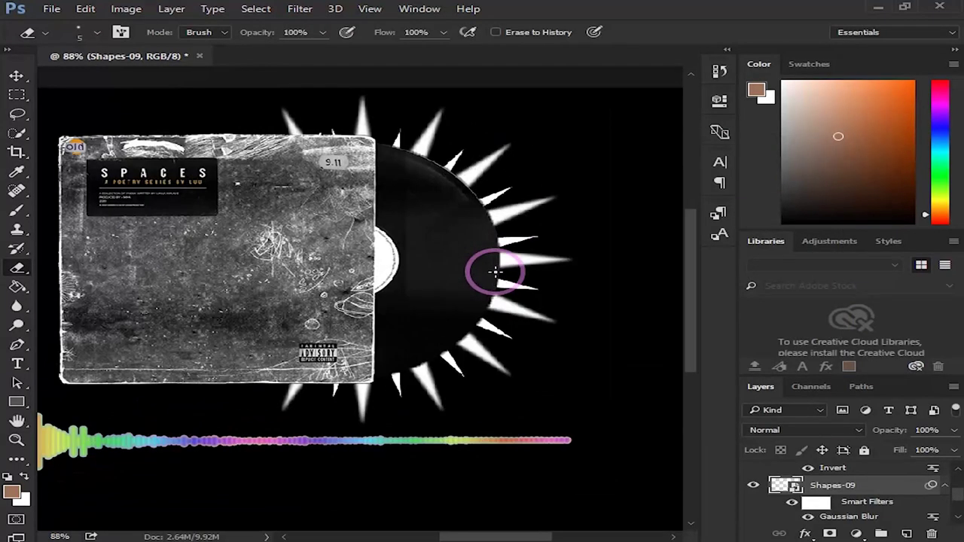
scroll(495, 272, up, 3)
scroll(495, 272, down, 5)
scroll(495, 271, up, 1)
scroll(495, 271, up, 1)
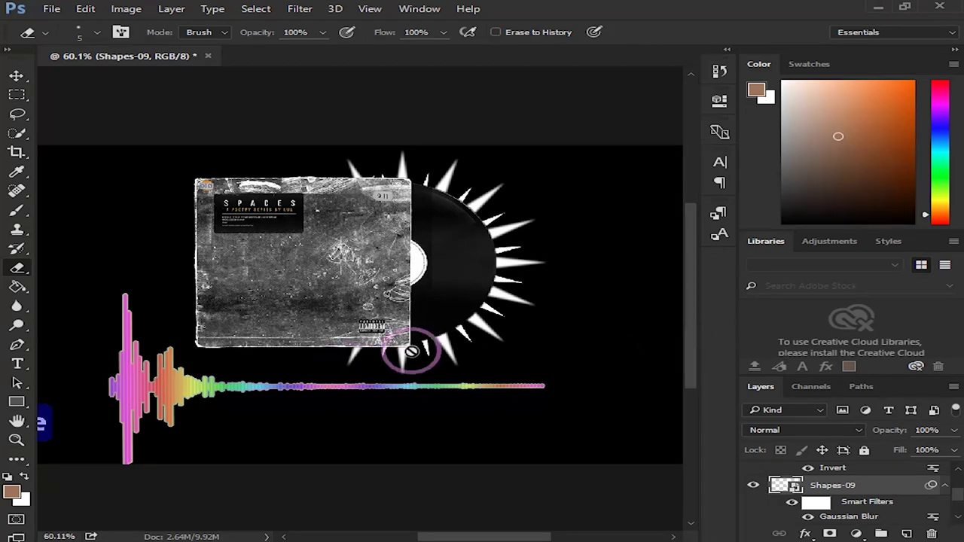
scroll(422, 343, down, 3)
scroll(367, 315, up, 2)
scroll(836, 501, up, 3)
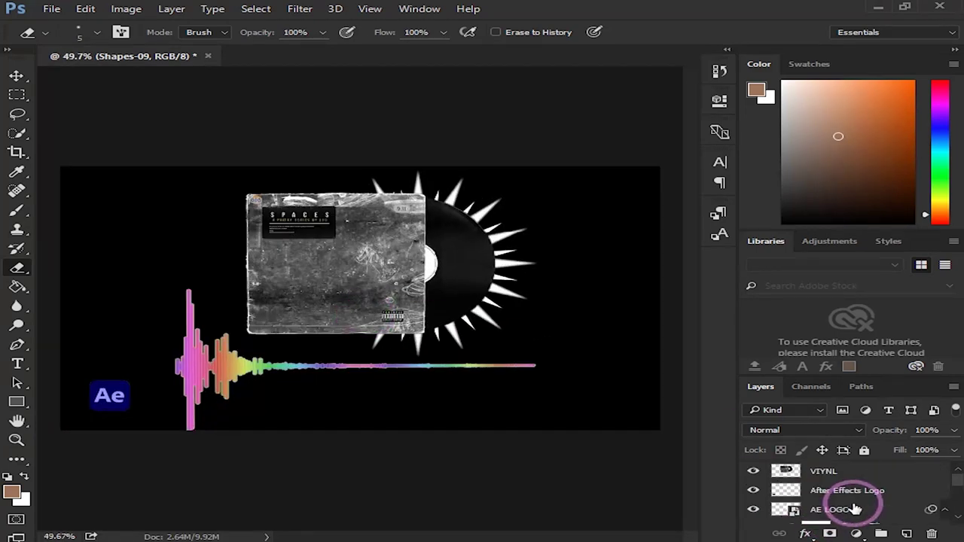
- Select the VIYNL layer, switch to File Explorer and open the Thumbnails folder inside the YOUTUBE project's Youtube Shorts folder
click(787, 475)
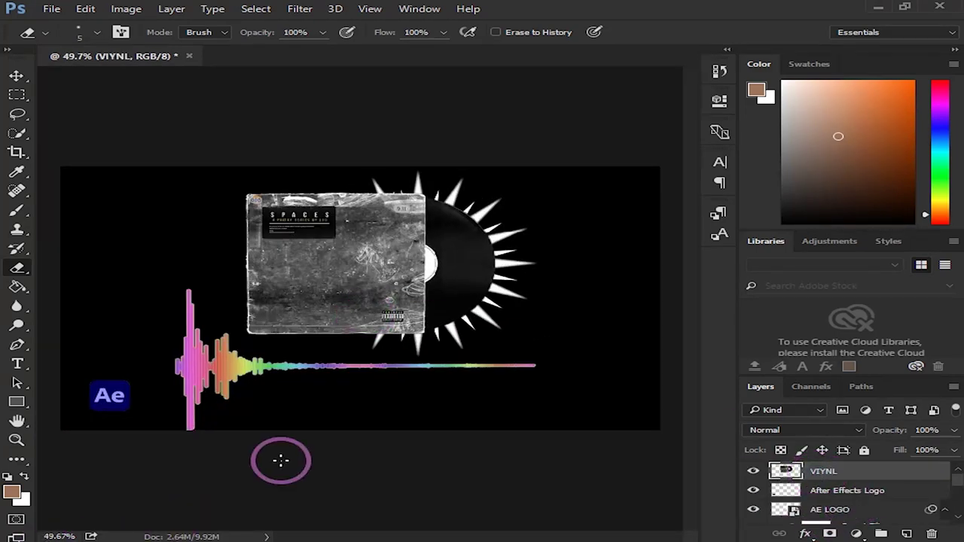
key(alt+Tab)
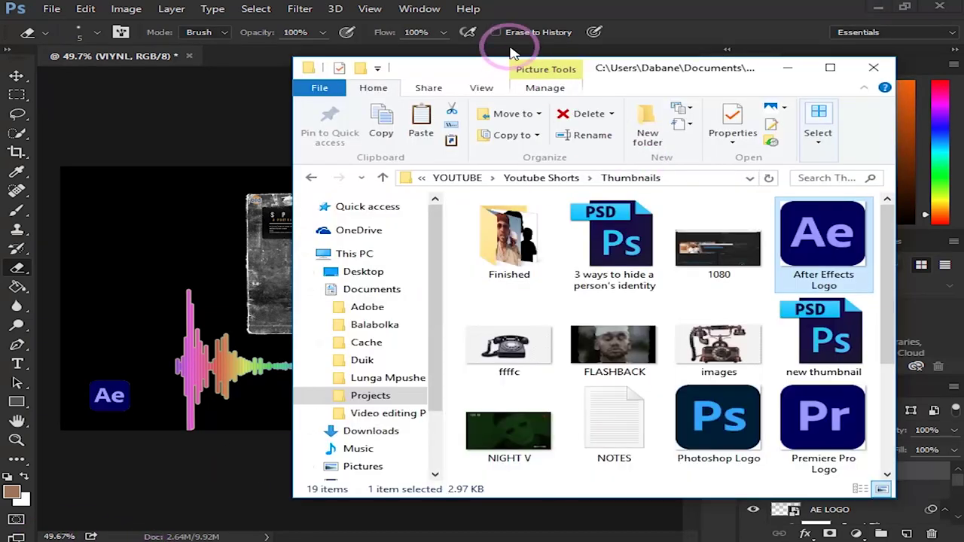
click(364, 271)
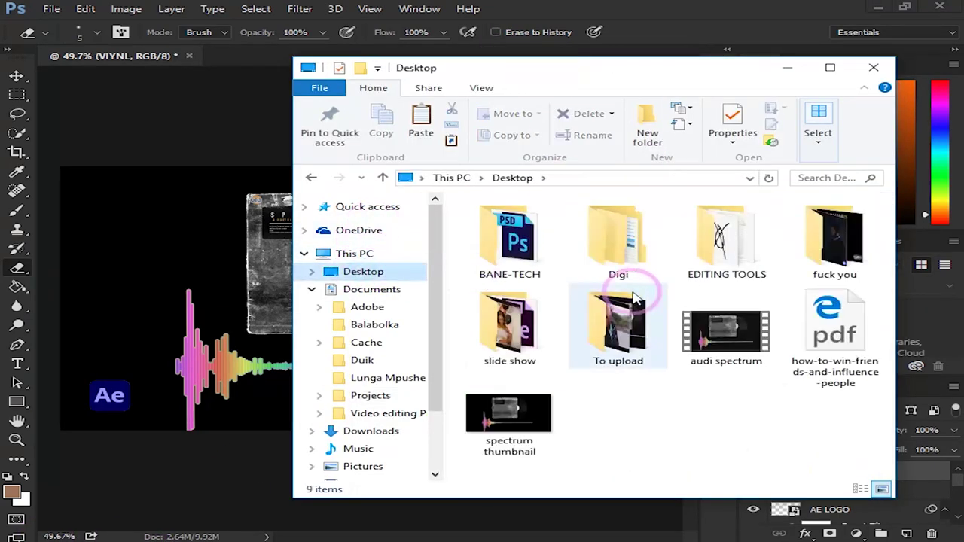
double_click(695, 239)
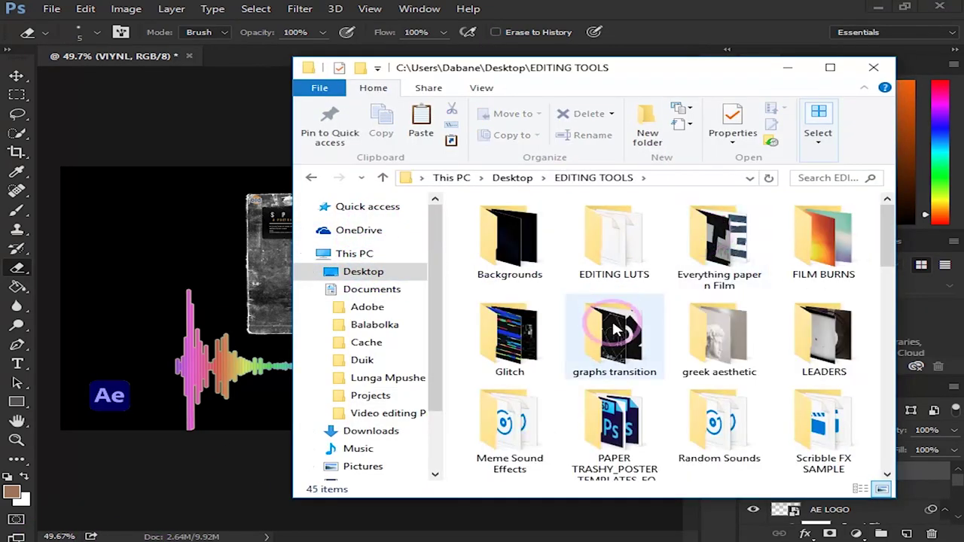
click(377, 207)
double_click(578, 338)
scroll(482, 437, down, 3)
double_click(512, 443)
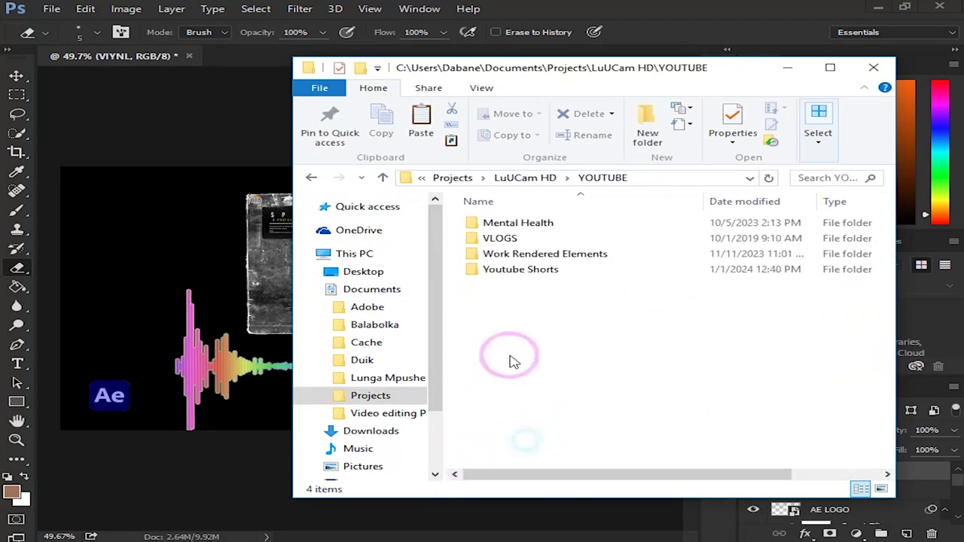
double_click(501, 269)
double_click(510, 332)
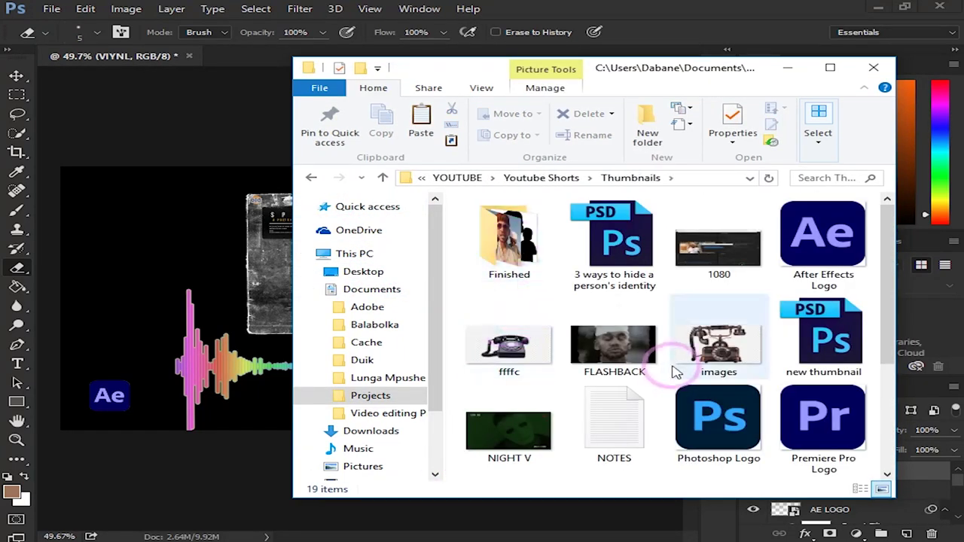
- Place the WAVEFORM image from the Thumbnails folder into the Photoshop composition
scroll(663, 392, down, 3)
drag(613, 450, 245, 268)
click(701, 23)
click(154, 539)
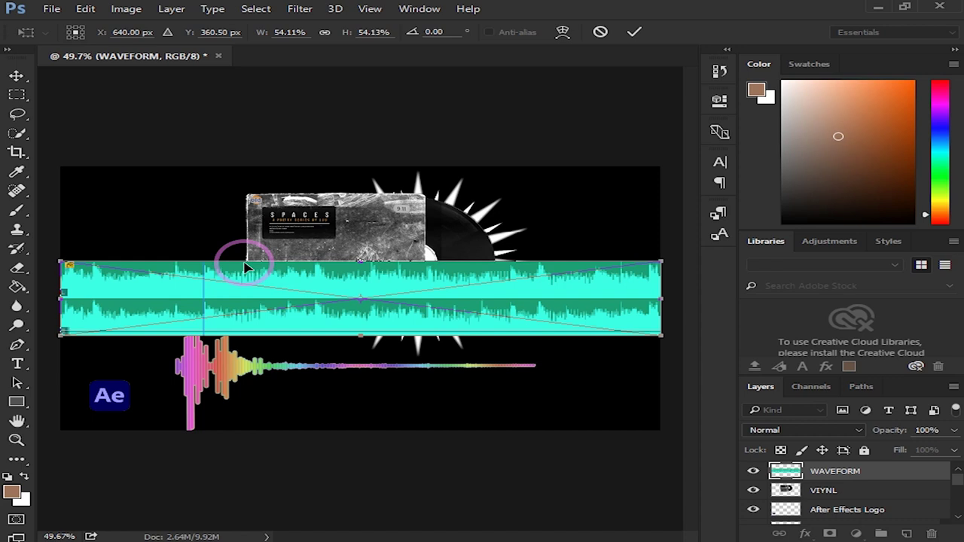
- Put the WAVEFORM layer directly below VIYNL and move the waveform strip to mid-height behind the album sleeve and record
drag(361, 290, 359, 194)
mouse_move(840, 478)
mouse_down()
mouse_move(802, 466)
mouse_move(828, 460)
mouse_move(832, 503)
mouse_up()
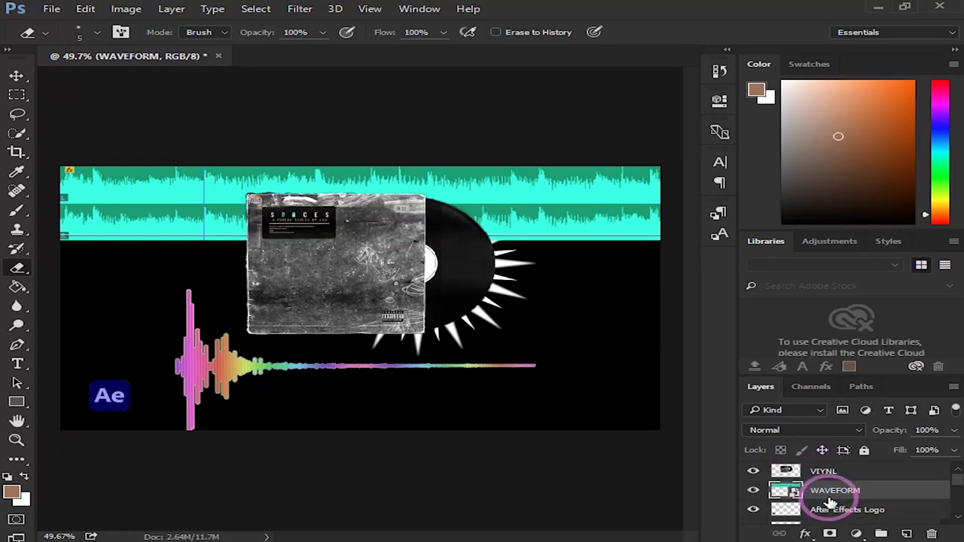
click(754, 492)
click(754, 492)
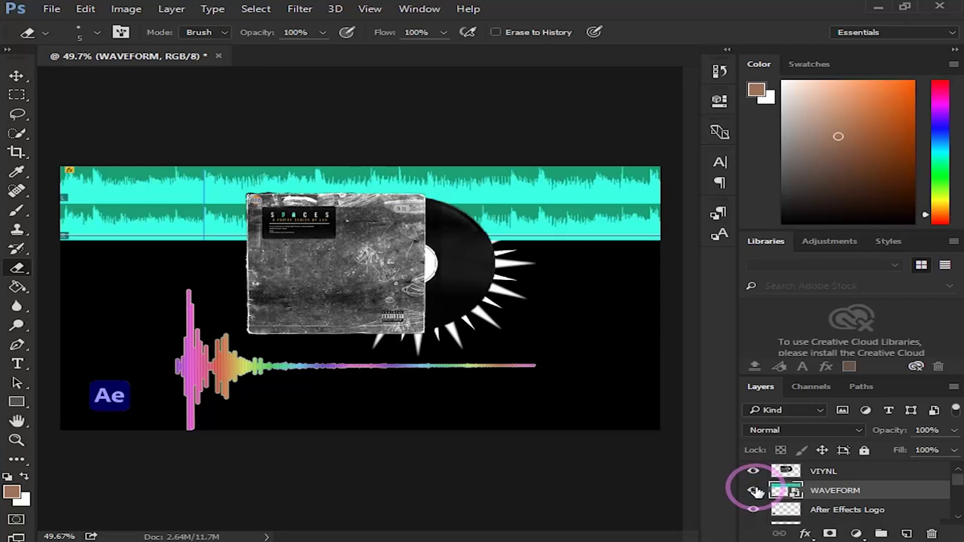
click(15, 76)
drag(493, 209, 490, 268)
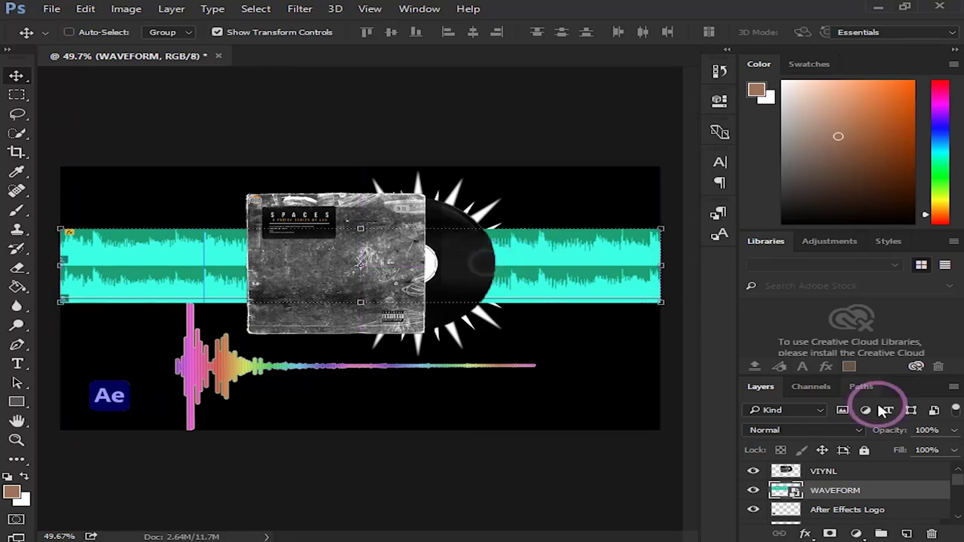
- Try transforming the waveform strip behind the record, and delete the WAVEFORM layer
click(827, 471)
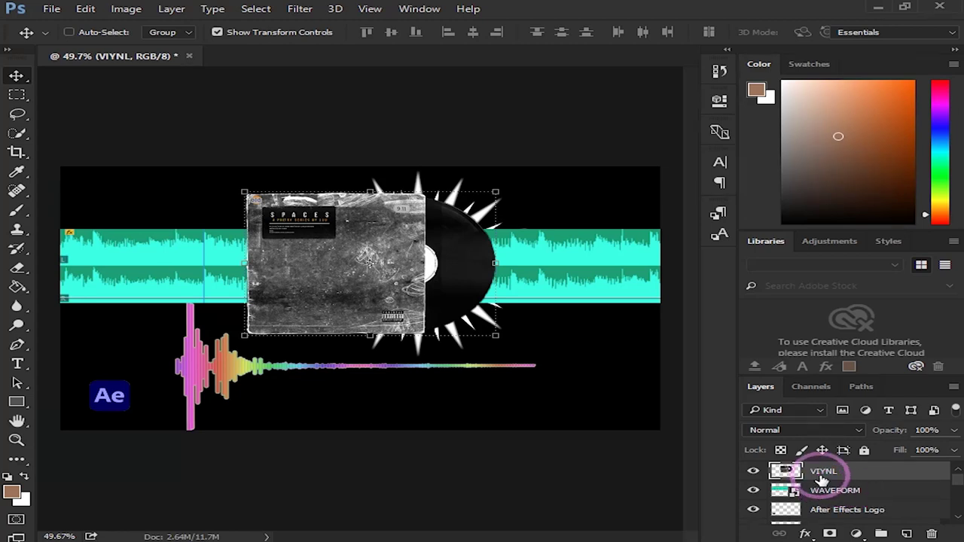
click(836, 491)
key(ctrl+t)
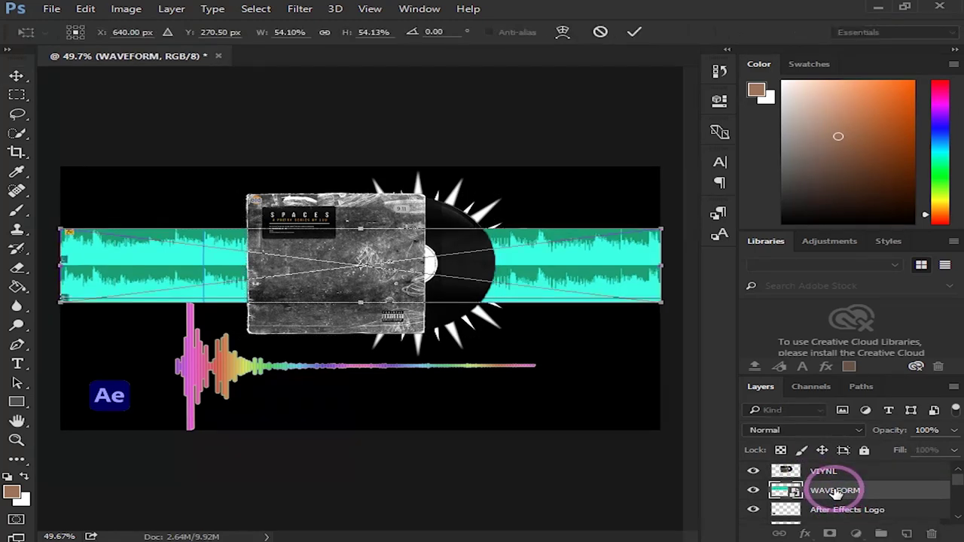
drag(663, 225, 544, 414)
click(838, 491)
drag(837, 491, 932, 533)
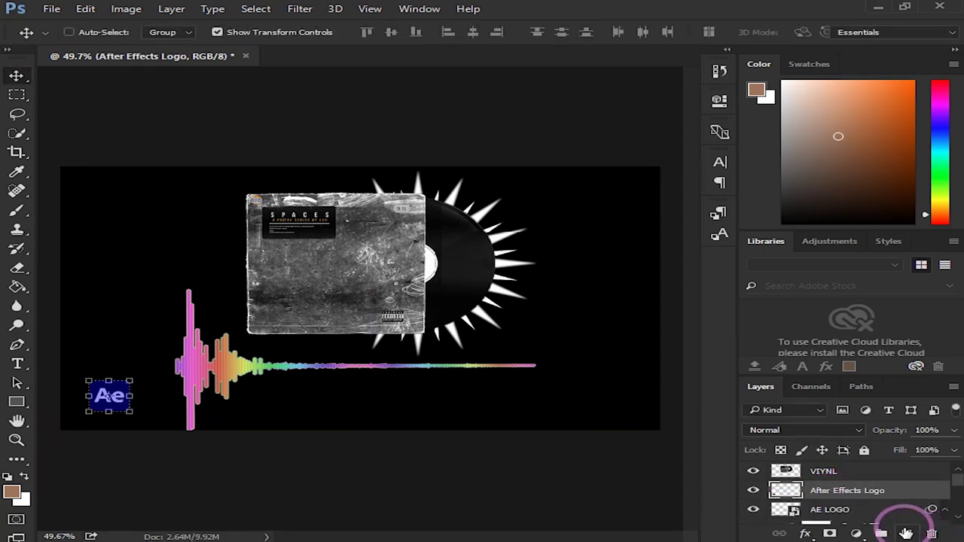
- With the VIYNL layer selected, prepare the Type tool with white (ffffff) as the text colour
click(833, 473)
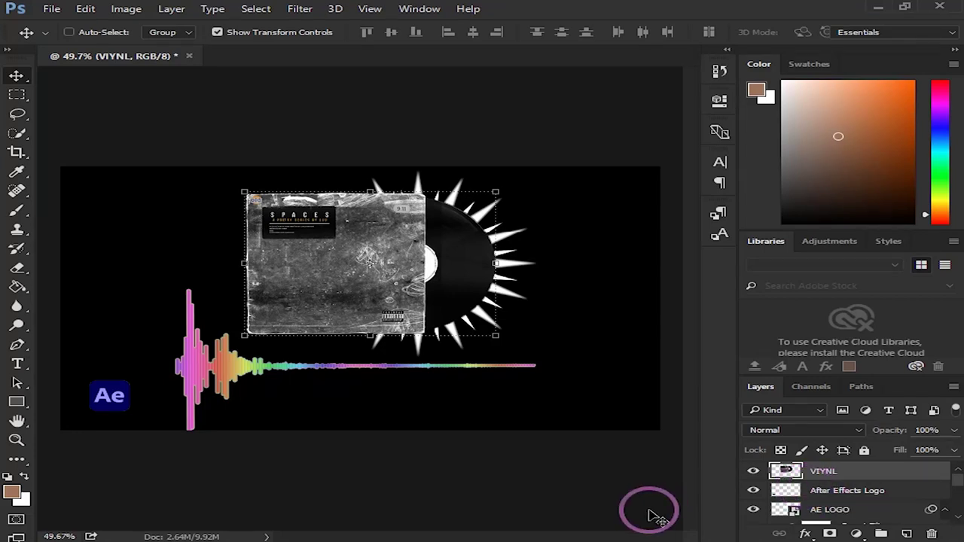
click(16, 364)
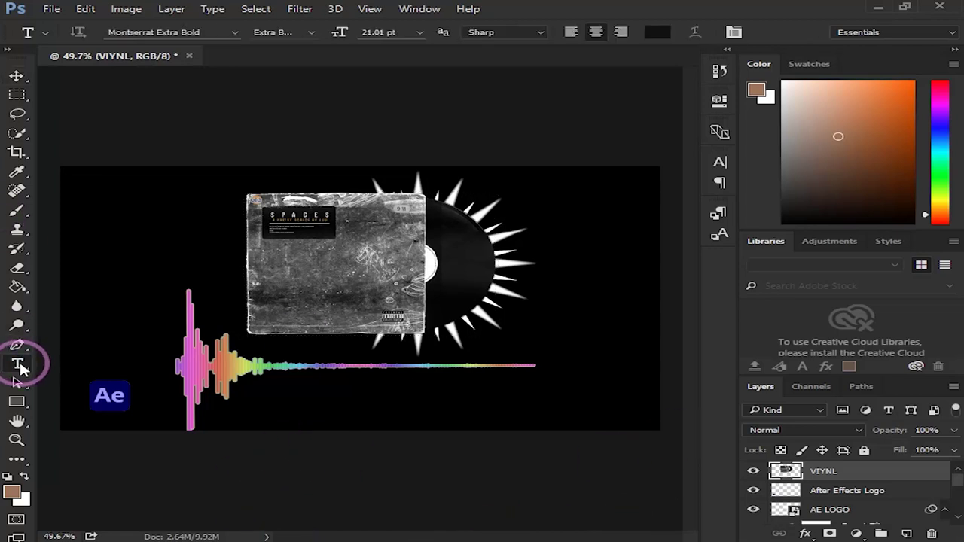
click(12, 492)
text(ffffff)
click(792, 110)
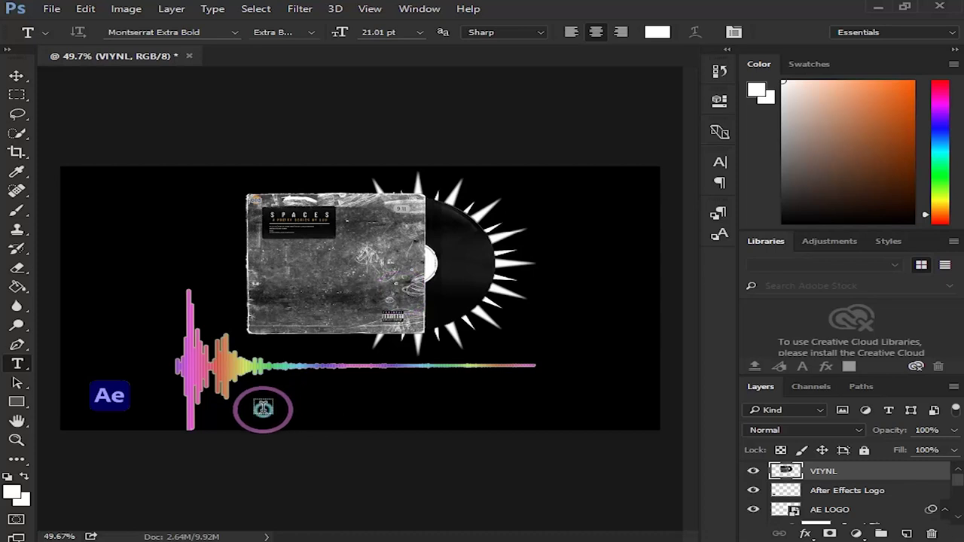
- Add the title REACTIVE AUDIO below the audio spectrum, placed beside the After Effects logo near the canvas's lower edge
click(264, 408)
text(REACTIVE)
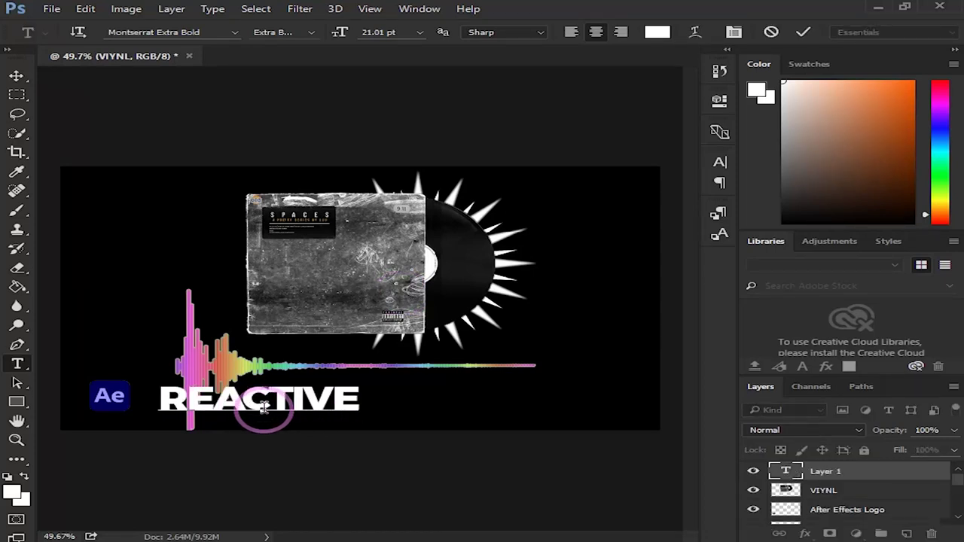
text( AUDIO)
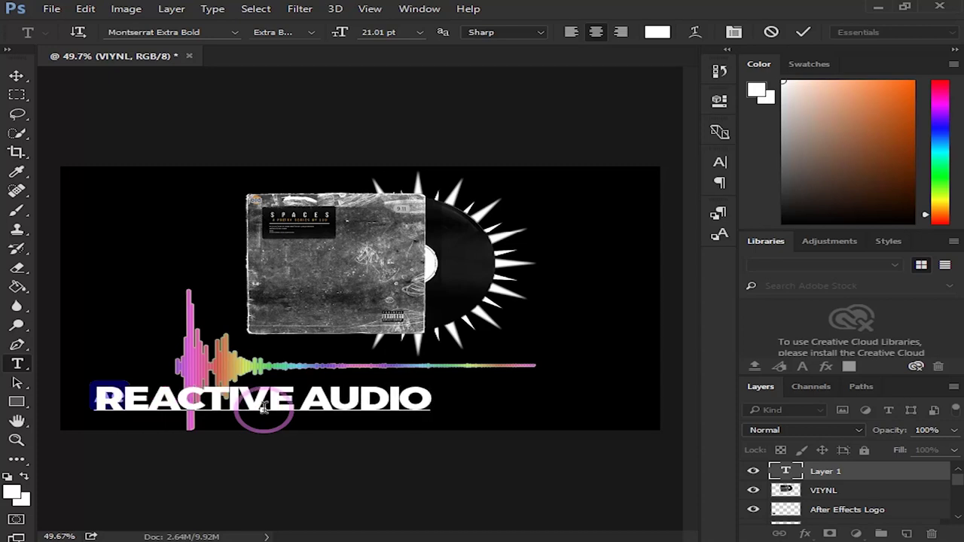
drag(446, 417, 600, 443)
click(829, 495)
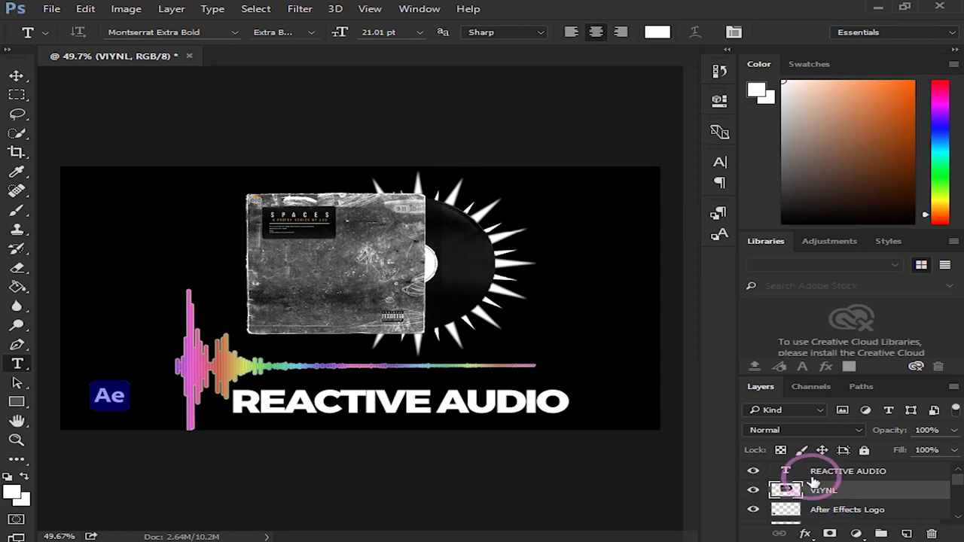
- Start a Gaussian Blur on the REACTIVE AUDIO text layer, rasterizing the text for it
click(810, 469)
click(185, 9)
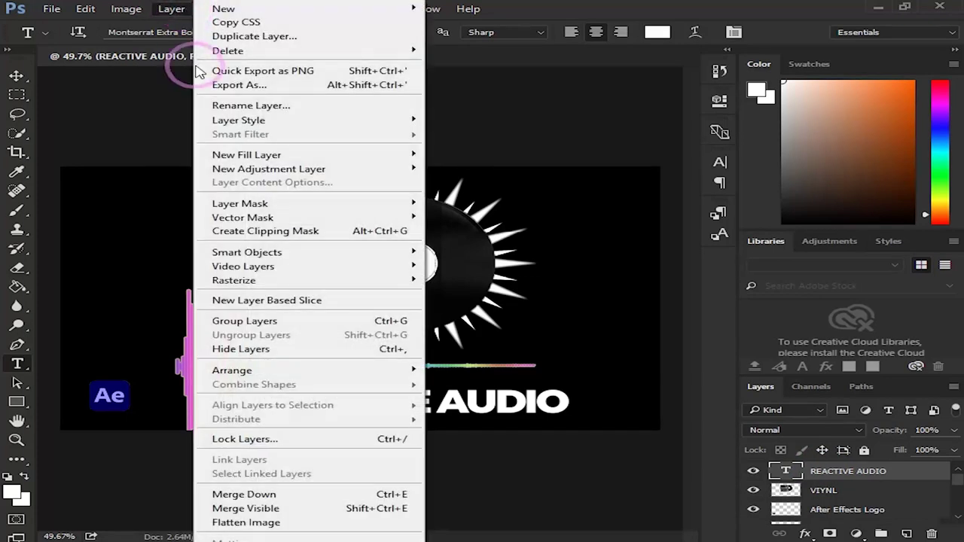
click(441, 14)
click(174, 12)
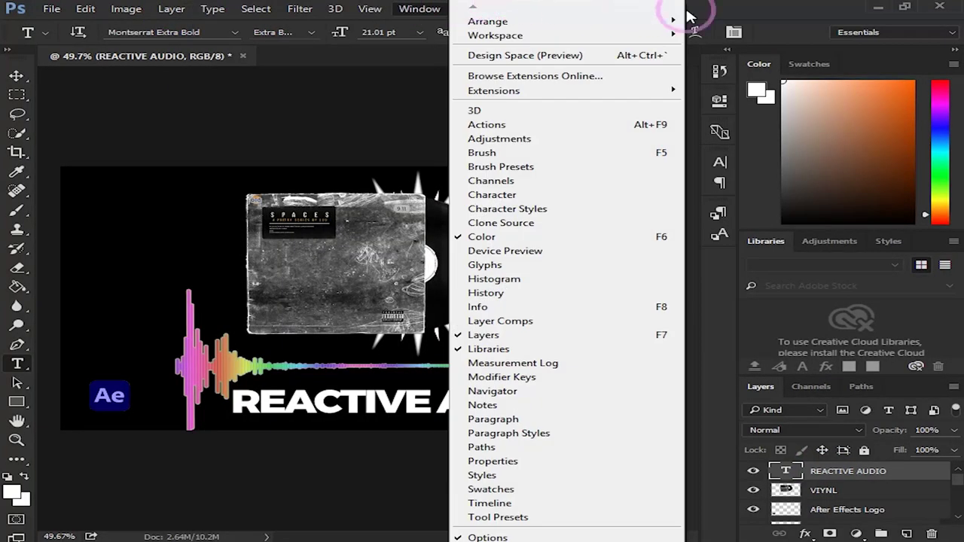
click(456, 6)
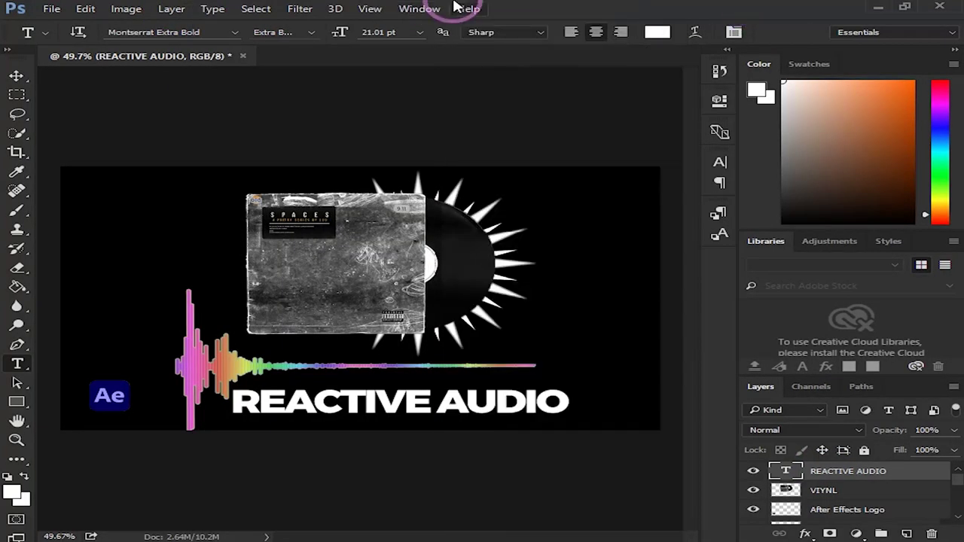
click(296, 9)
click(413, 177)
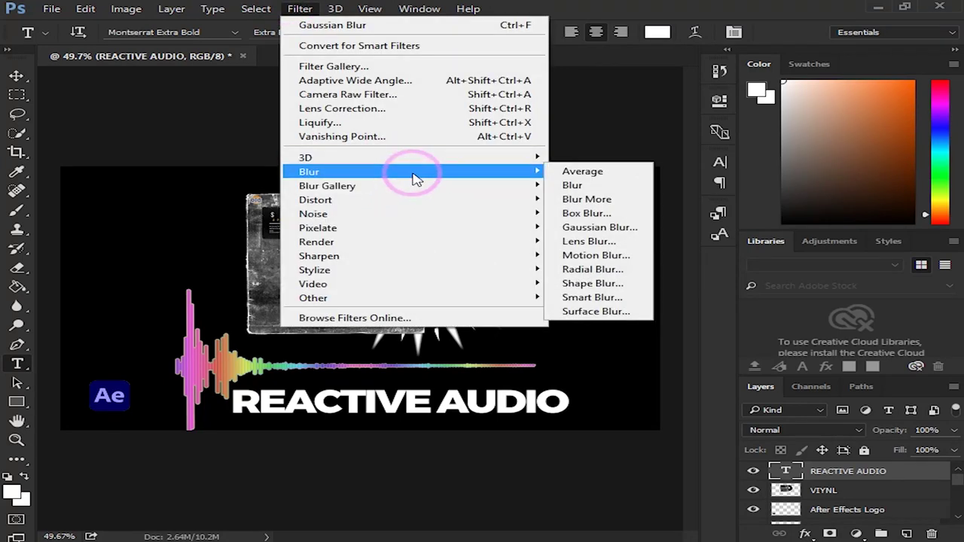
click(582, 229)
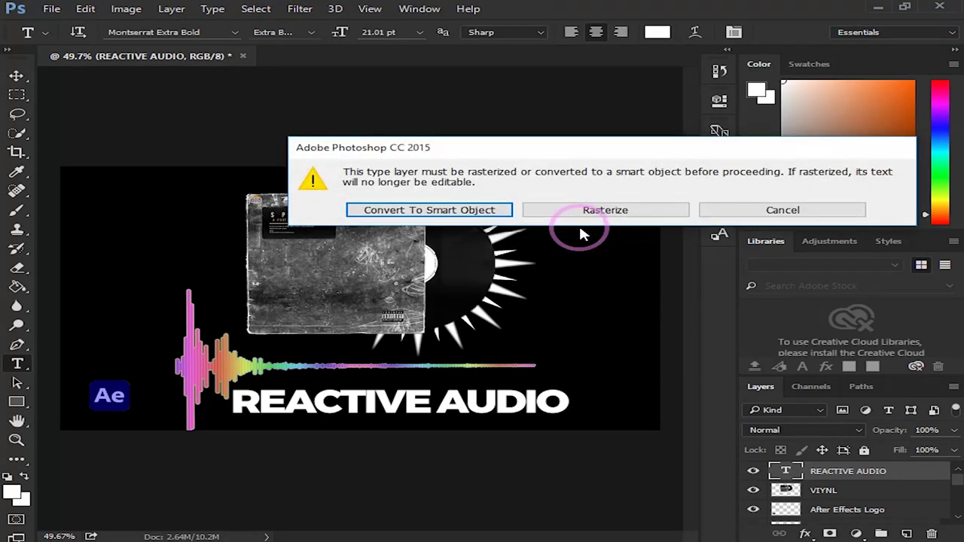
click(617, 215)
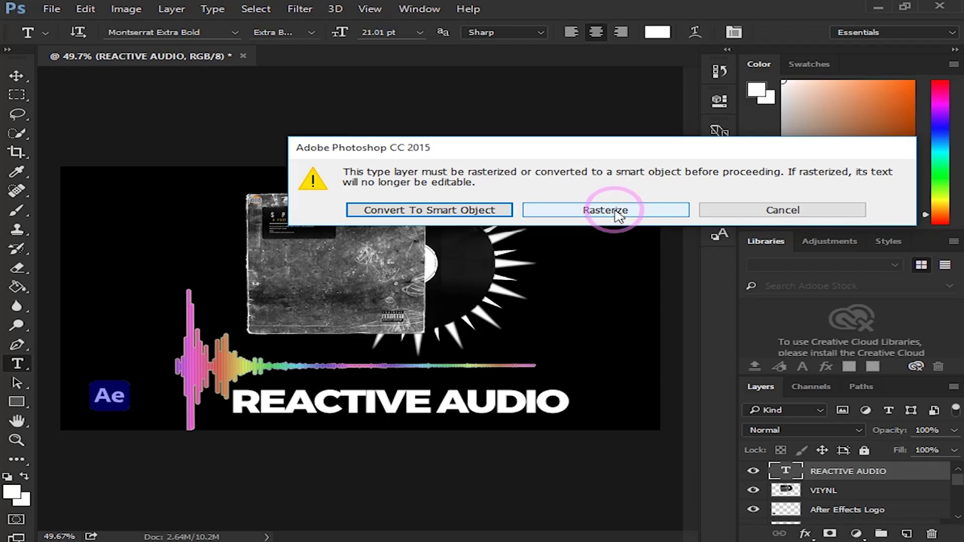
click(616, 214)
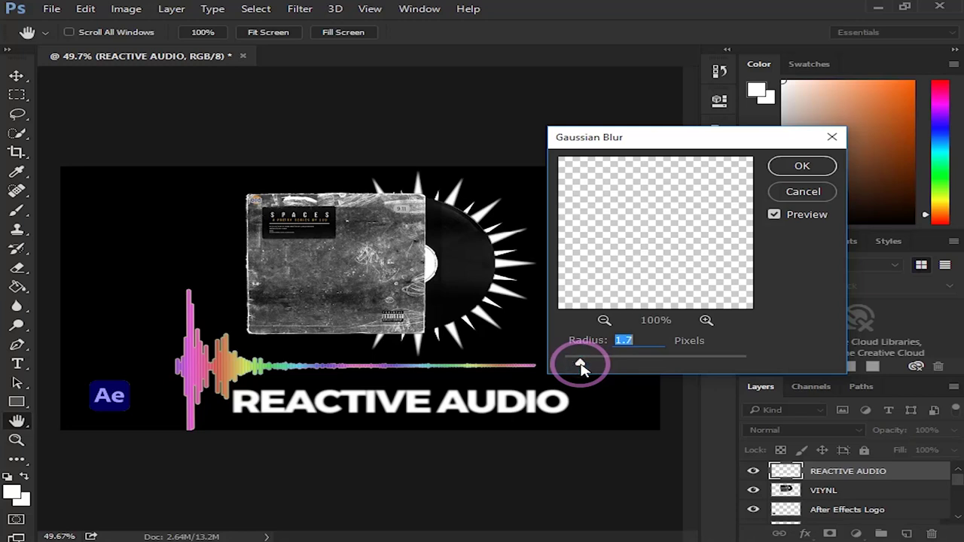
- Set the Gaussian Blur radius for the REACTIVE AUDIO text to 1.0 pixels and apply it
drag(661, 137, 680, 81)
drag(604, 291, 590, 309)
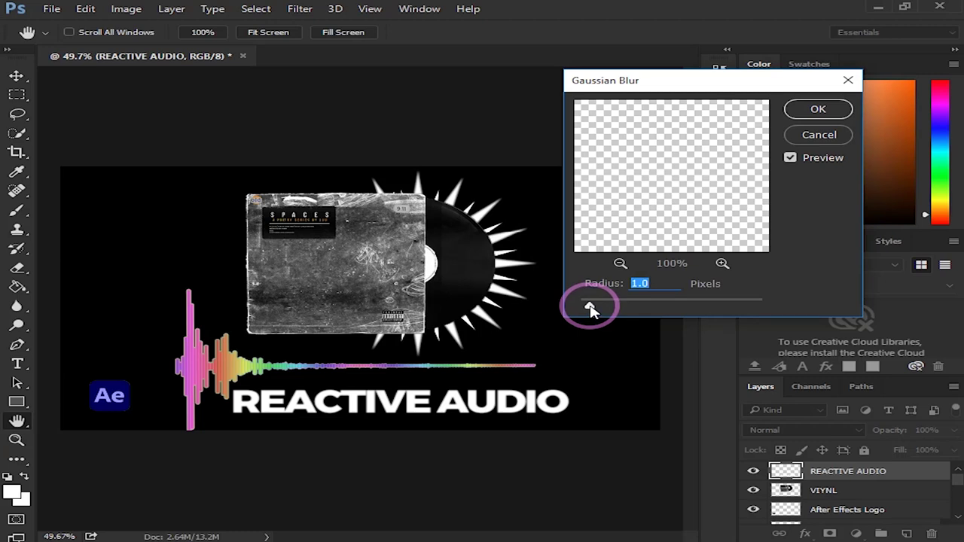
click(818, 109)
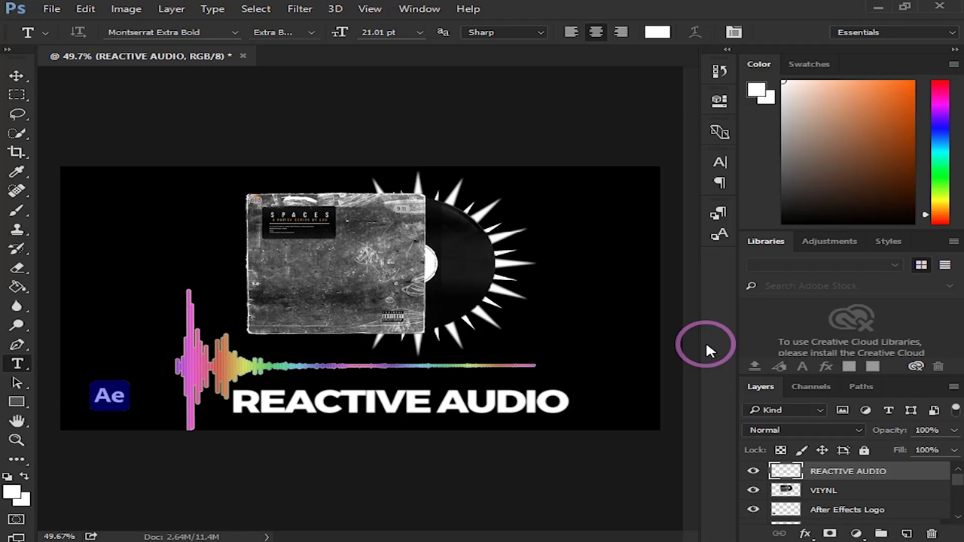
- Switch to File Explorer and open the Shapes folder inside the Desktop's EDITING TOOLS folder
click(121, 541)
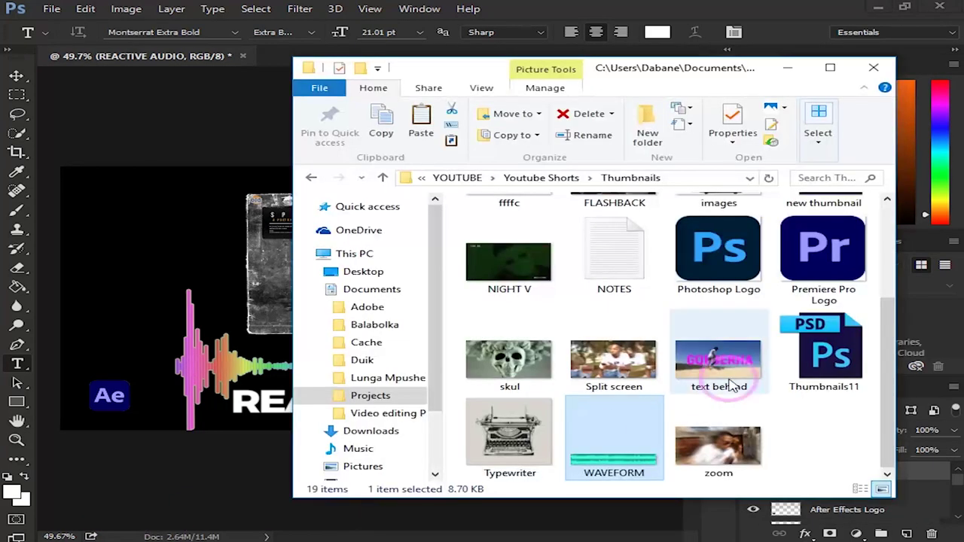
scroll(817, 428, up, 2)
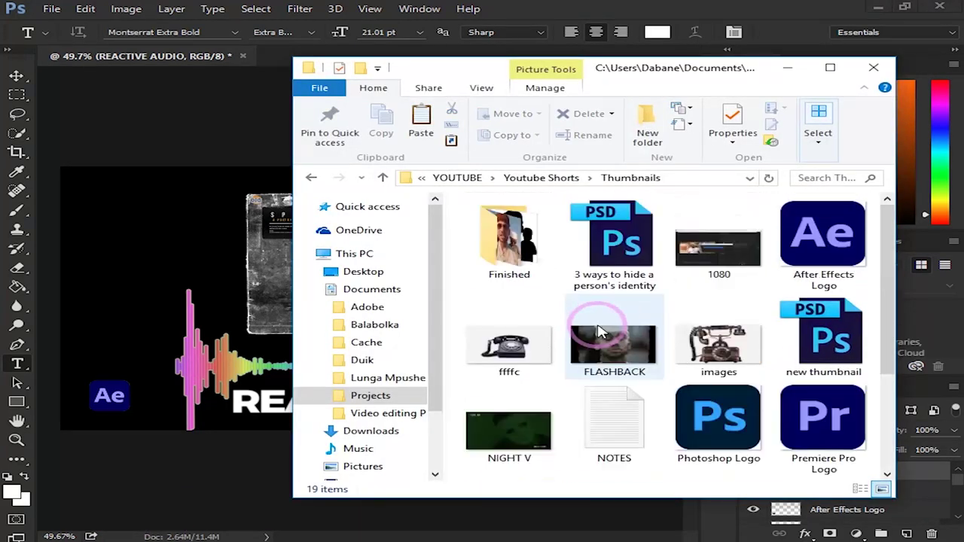
click(363, 273)
double_click(722, 232)
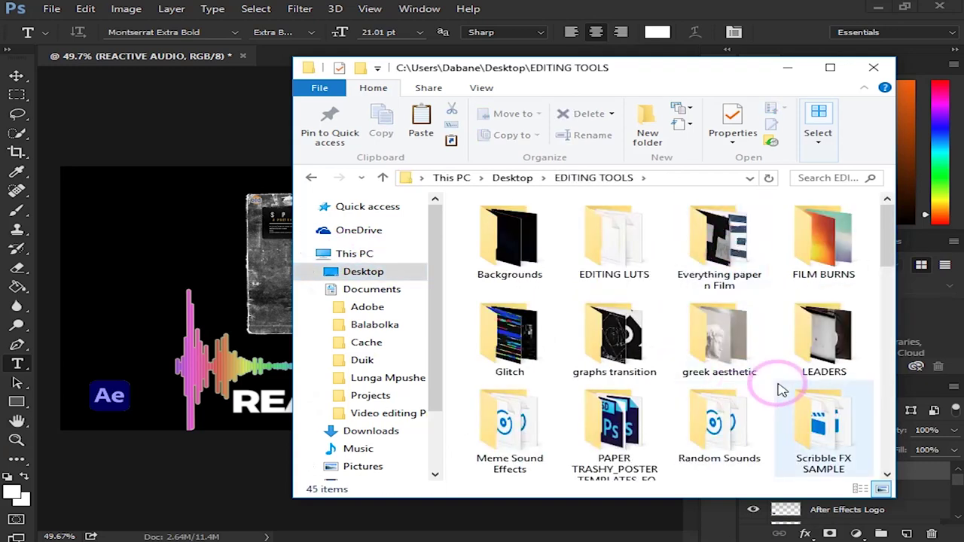
scroll(581, 409, down, 1)
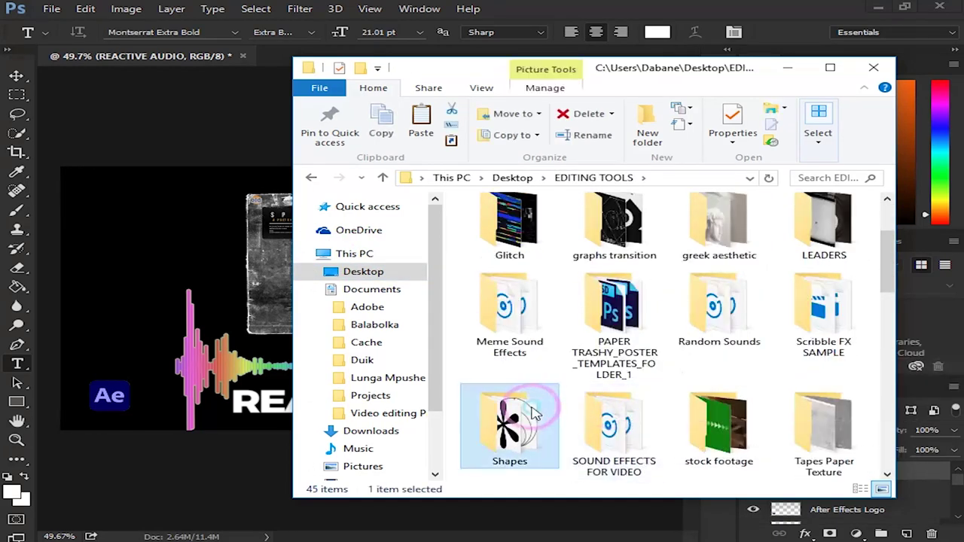
double_click(497, 399)
- Browse the images in the Shapes folder and preview Shapes-18
scroll(757, 380, down, 3)
scroll(759, 382, up, 2)
scroll(760, 382, down, 2)
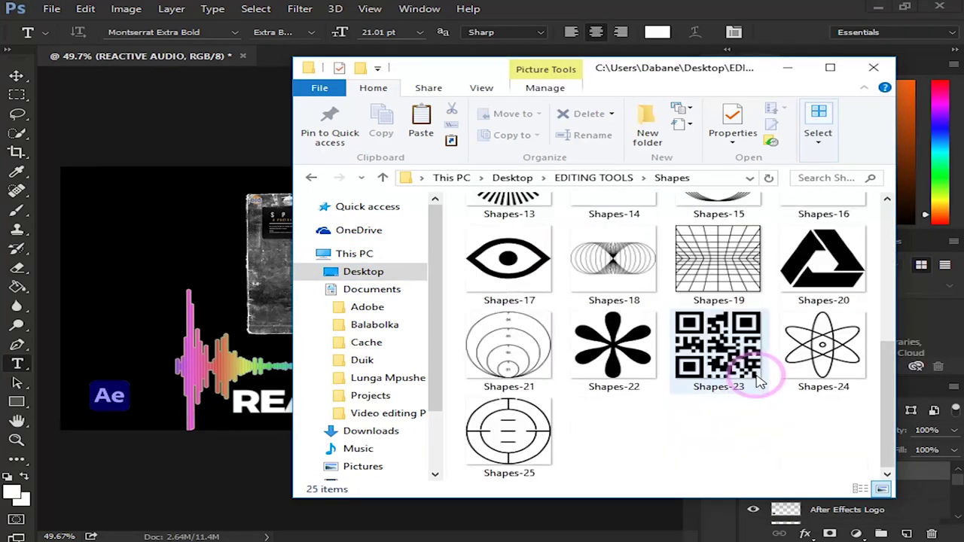
scroll(760, 382, up, 4)
scroll(760, 385, down, 2)
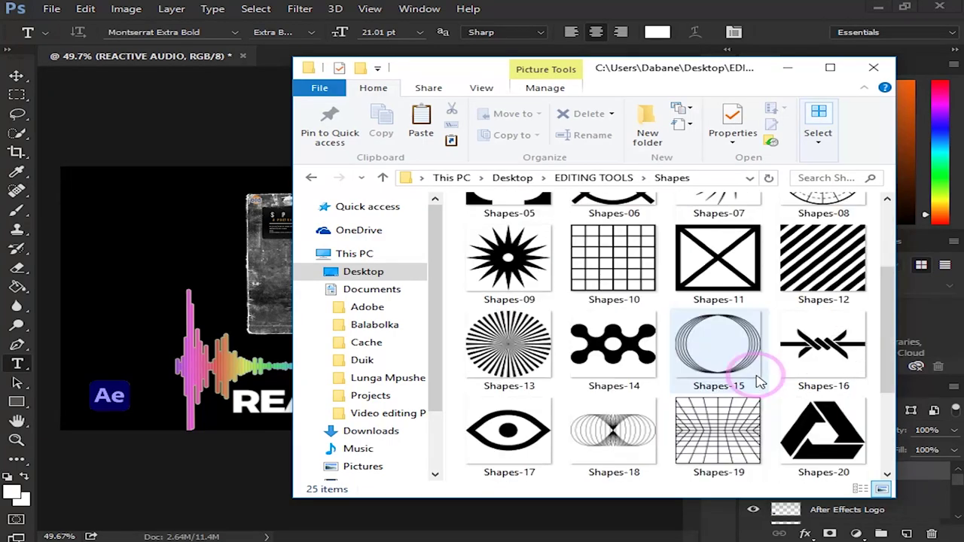
double_click(613, 418)
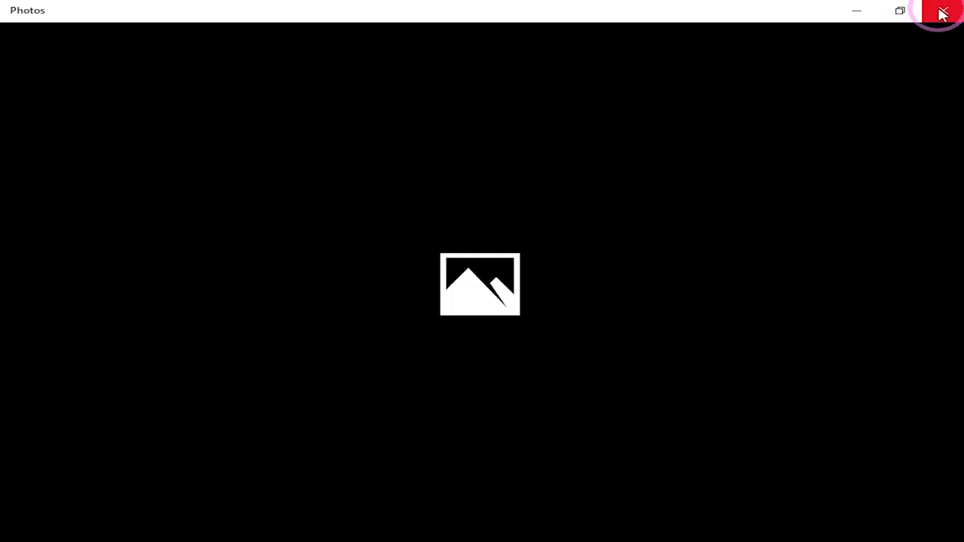
click(944, 14)
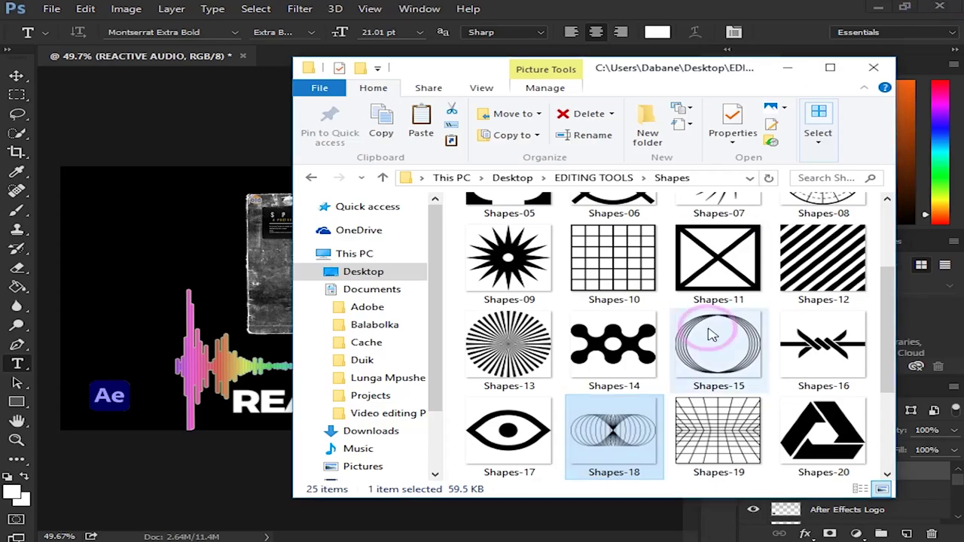
- Place the barbed-wire image Shapes-16 from the Shapes folder onto the Photoshop canvas
drag(625, 69, 553, 98)
scroll(655, 373, up, 2)
scroll(655, 373, down, 5)
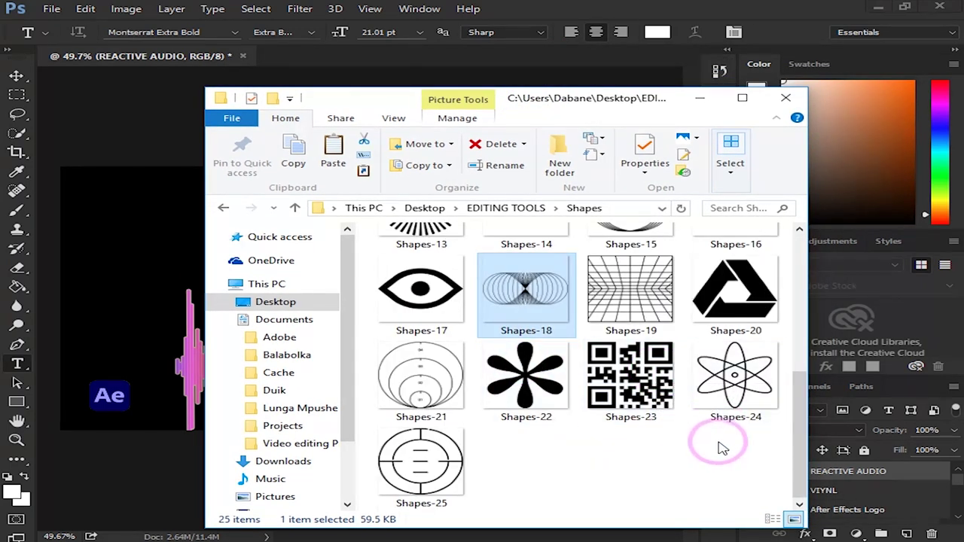
scroll(721, 448, up, 3)
drag(593, 100, 626, 110)
drag(765, 358, 211, 360)
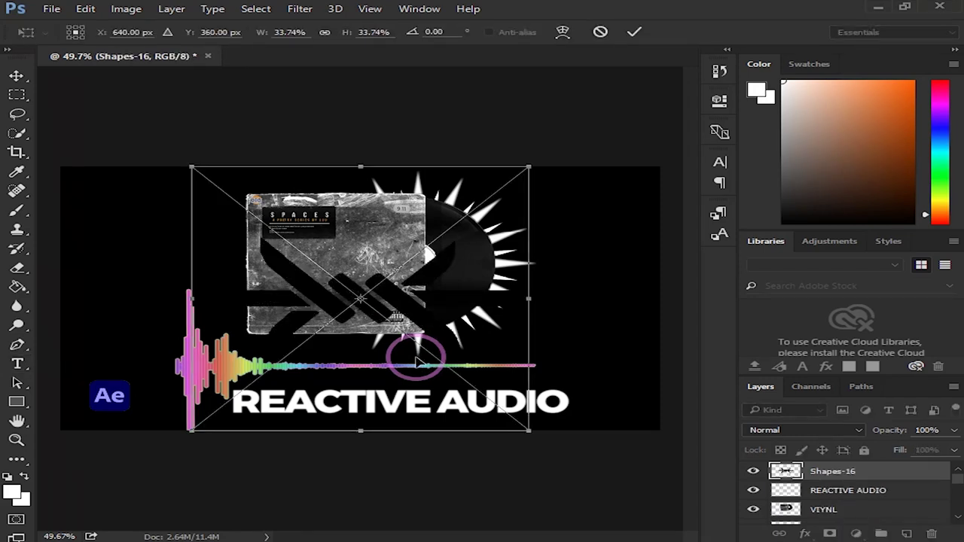
key(Return)
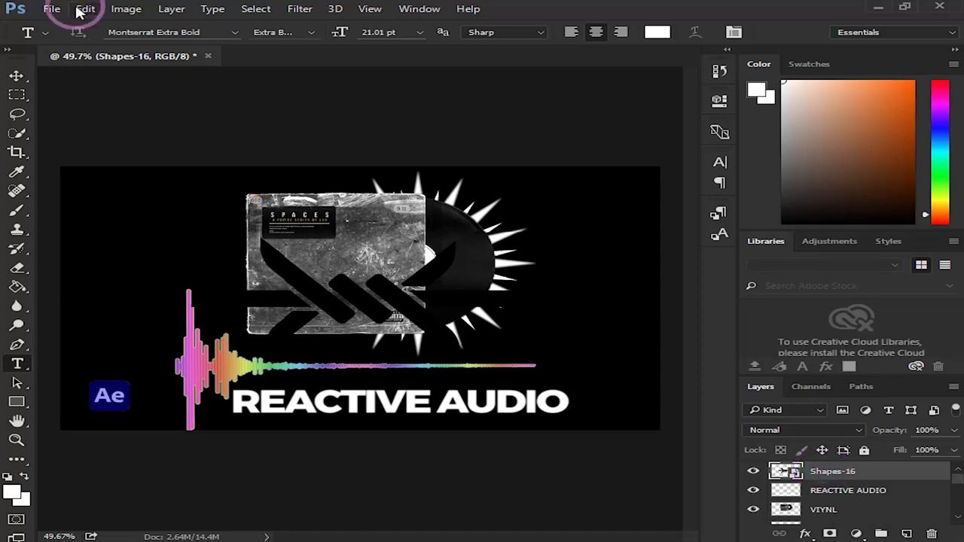
- Invert the colours of the Shapes-16 layer
click(126, 10)
mouse_move(189, 45)
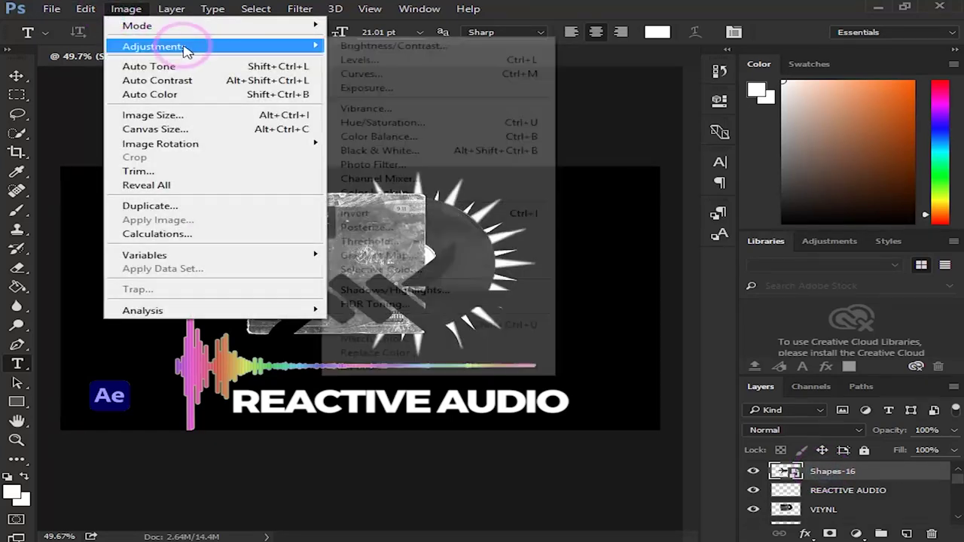
click(411, 209)
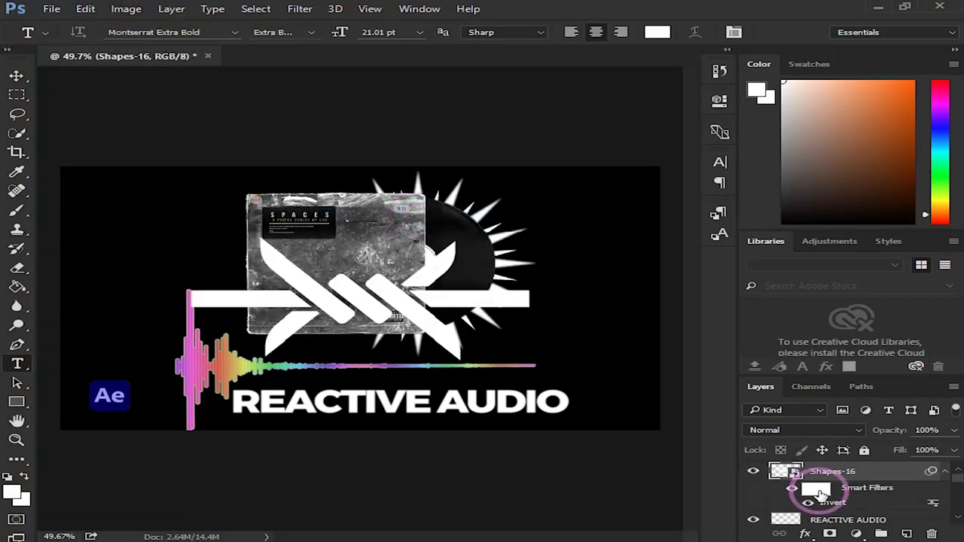
- Reorder the Shapes-16 layer beneath the REACTIVE AUDIO layer and rename it WIRE
drag(853, 488, 839, 472)
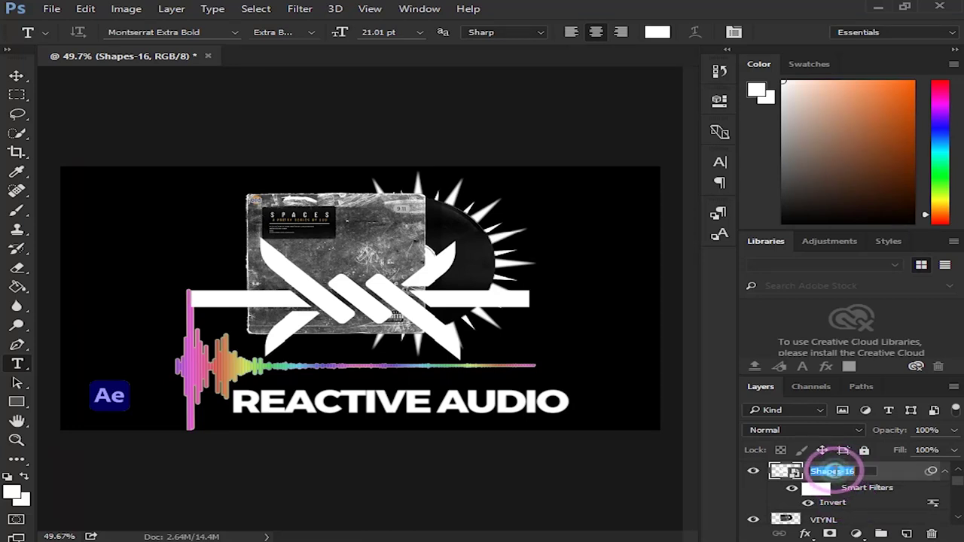
key(Return)
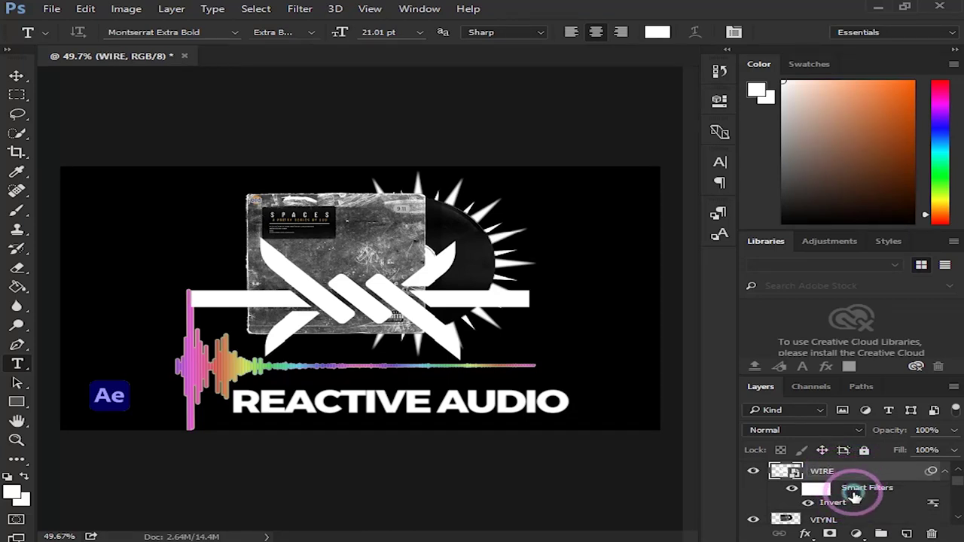
- Move the wire shape down the canvas so it sits directly behind the REACTIVE AUDIO title
click(17, 75)
drag(401, 291, 444, 397)
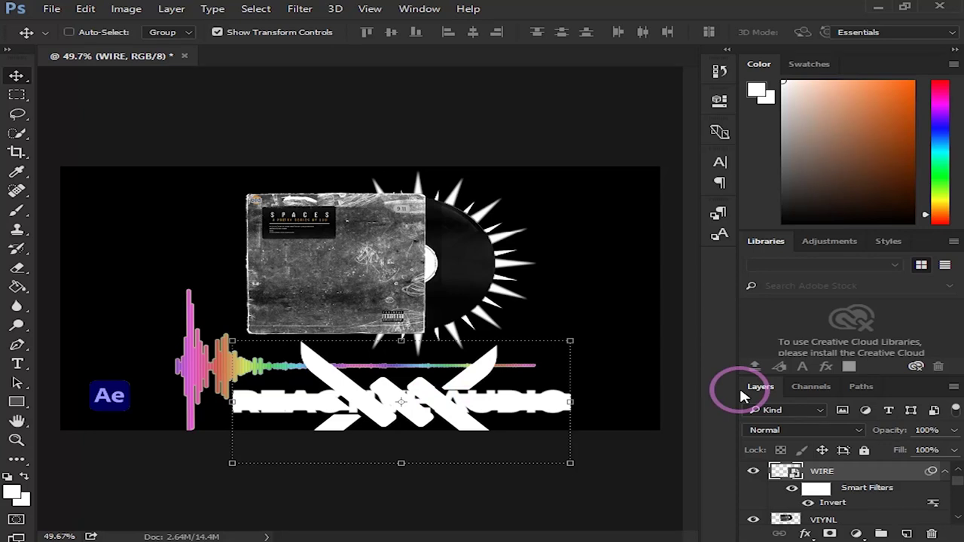
click(827, 516)
click(827, 468)
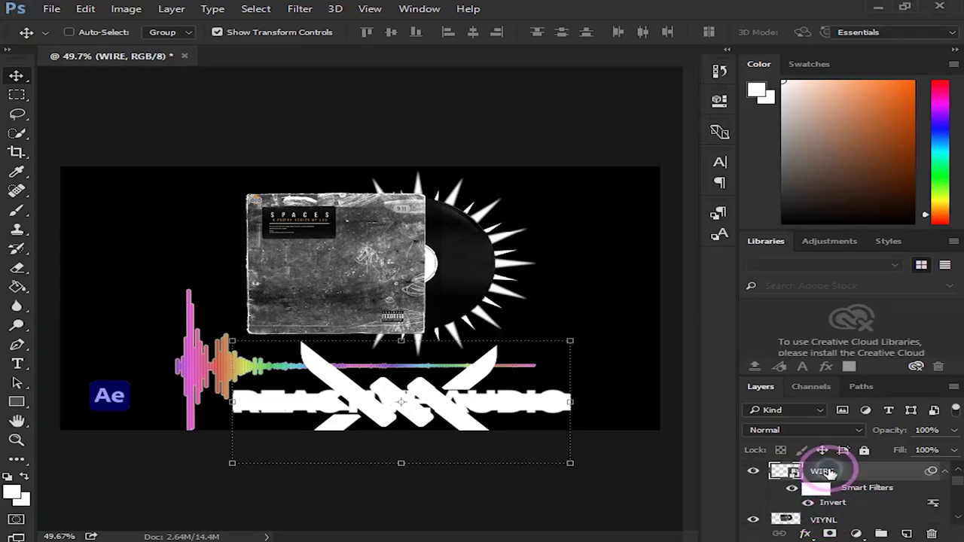
- Choose the Paint Bucket and set the foreground colour to yellow eff85e
click(18, 289)
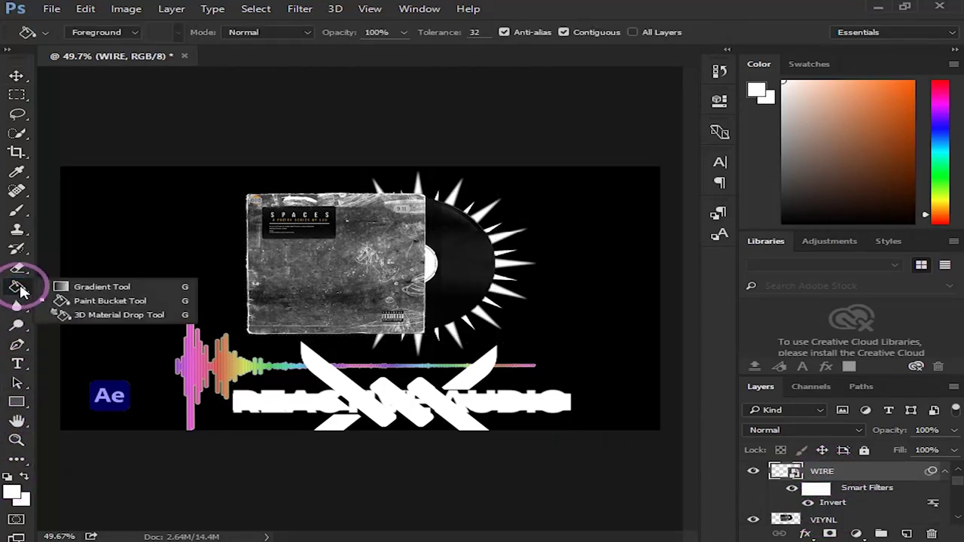
click(94, 301)
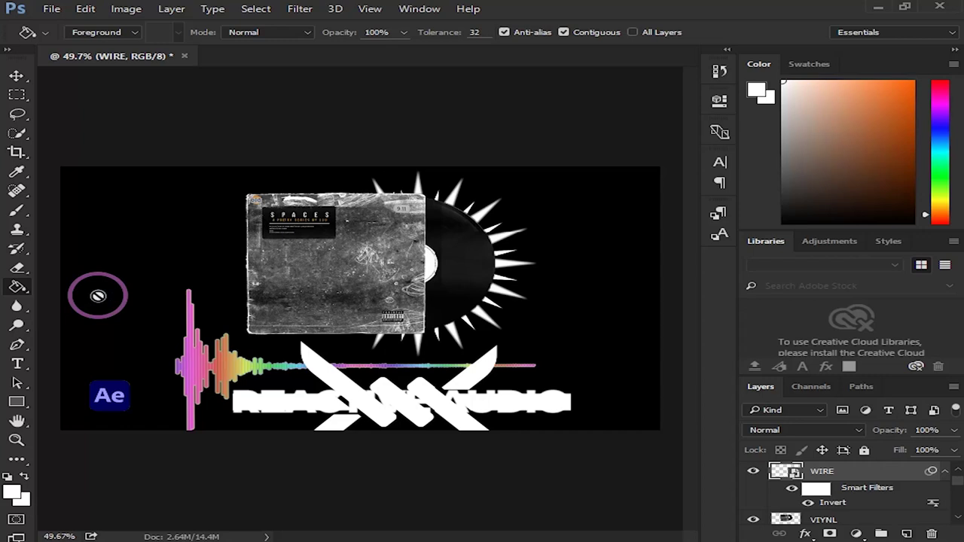
click(15, 494)
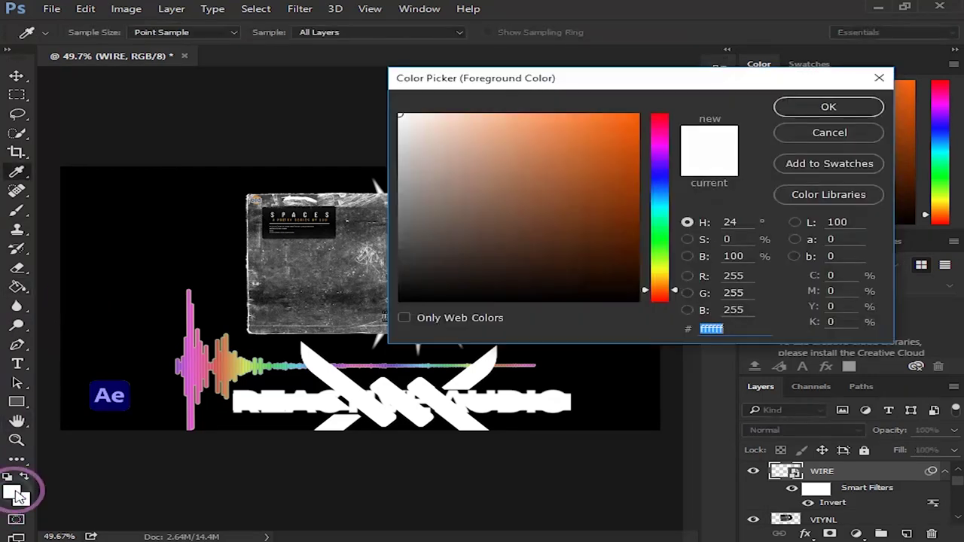
click(665, 265)
click(548, 119)
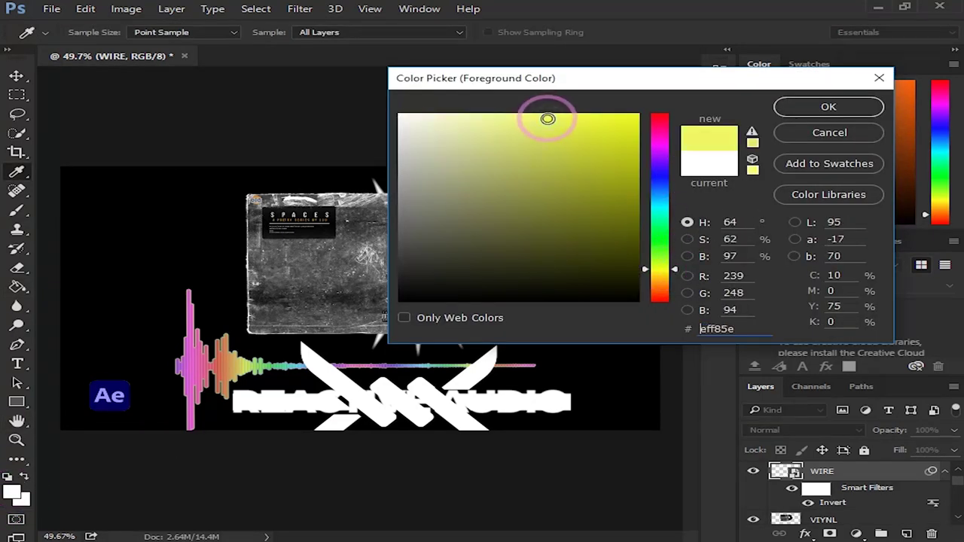
click(823, 106)
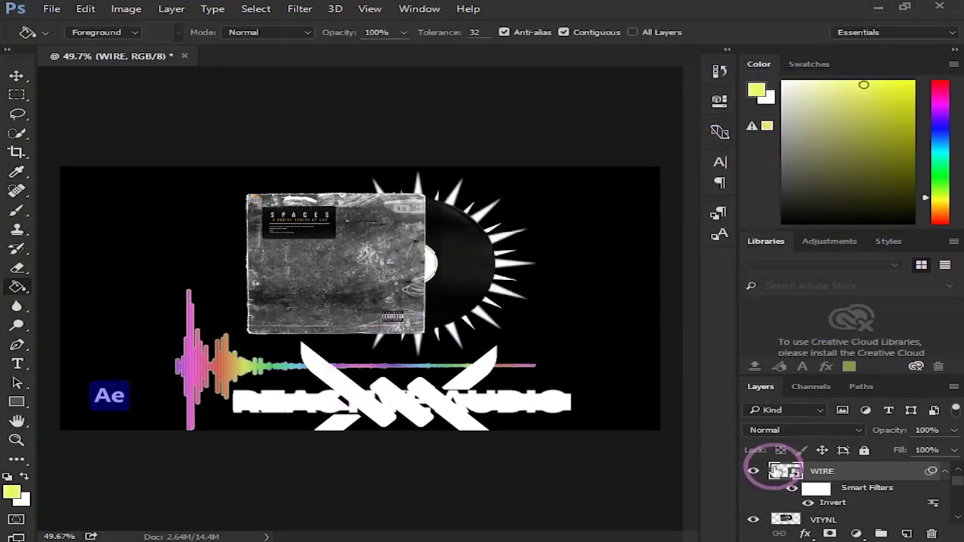
- Rasterize the WIRE layer and fill its separate wire pieces with the yellow foreground colour
right_click(835, 473)
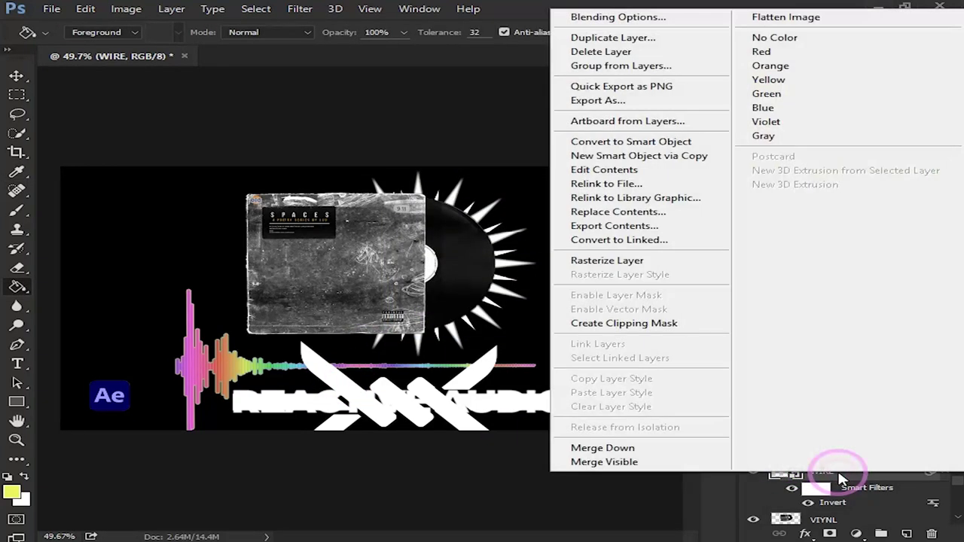
click(644, 260)
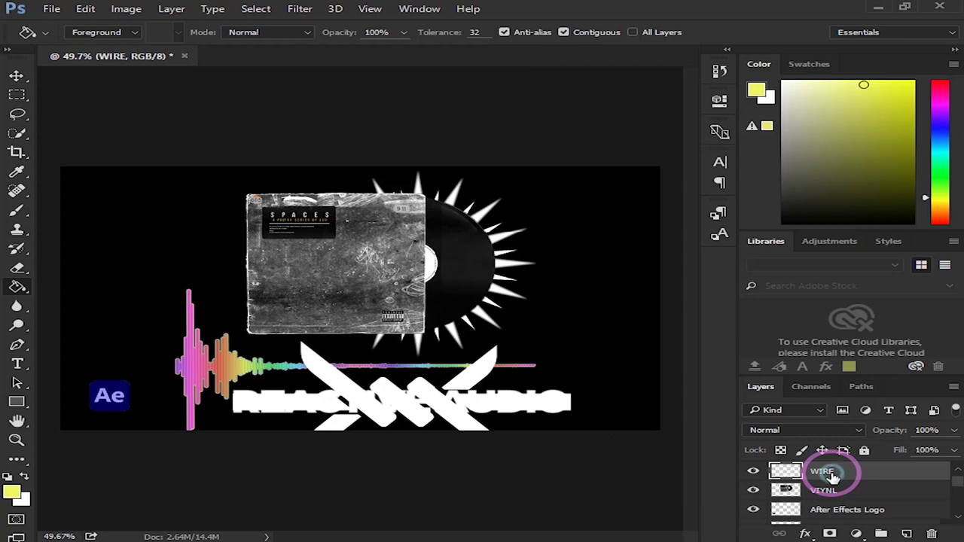
click(360, 390)
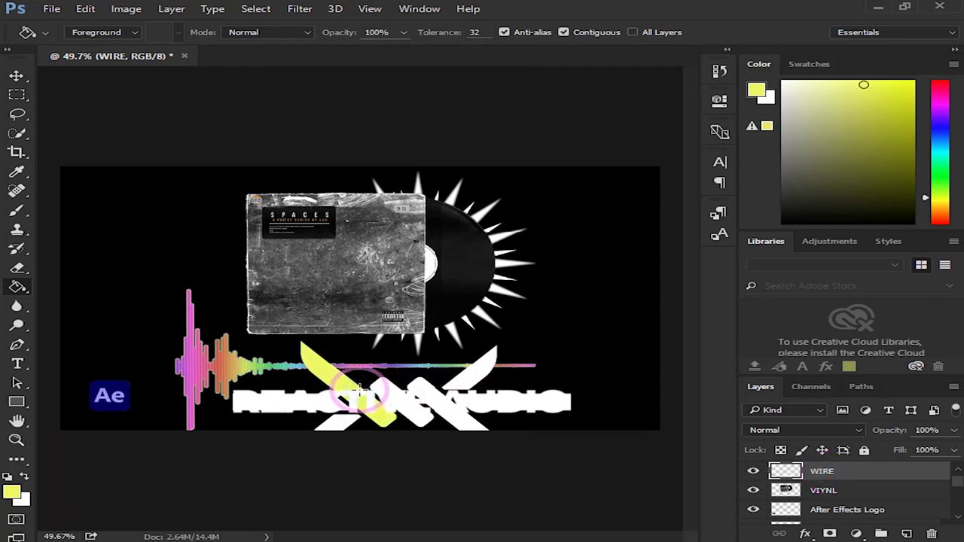
click(390, 399)
click(474, 361)
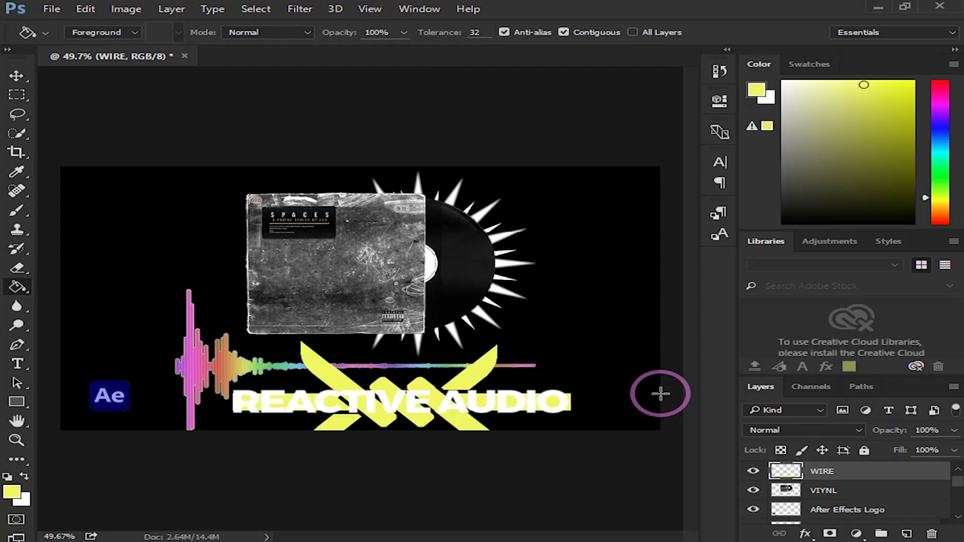
- Set the foreground colour to pink f94ee7 and refill all pieces of the wire with it
click(12, 492)
click(660, 141)
click(564, 118)
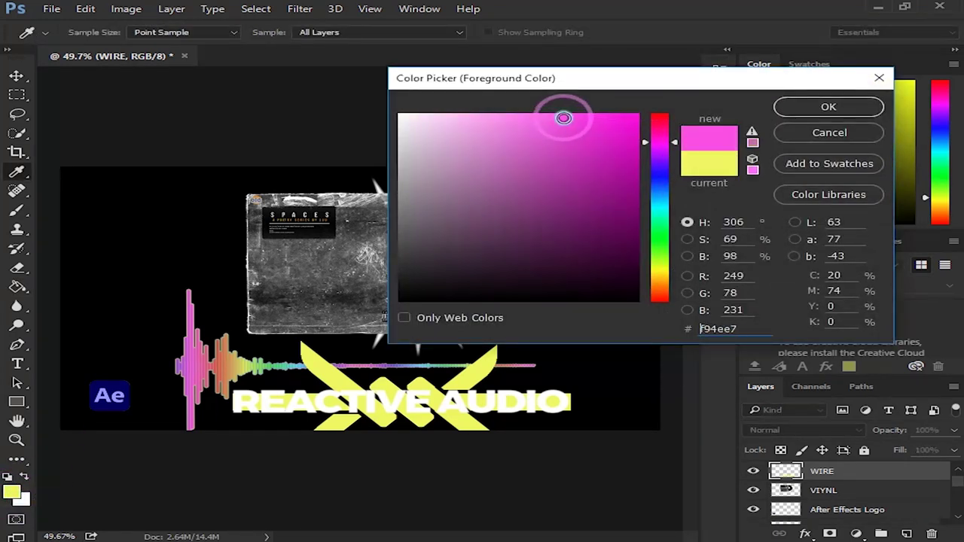
click(829, 107)
click(478, 361)
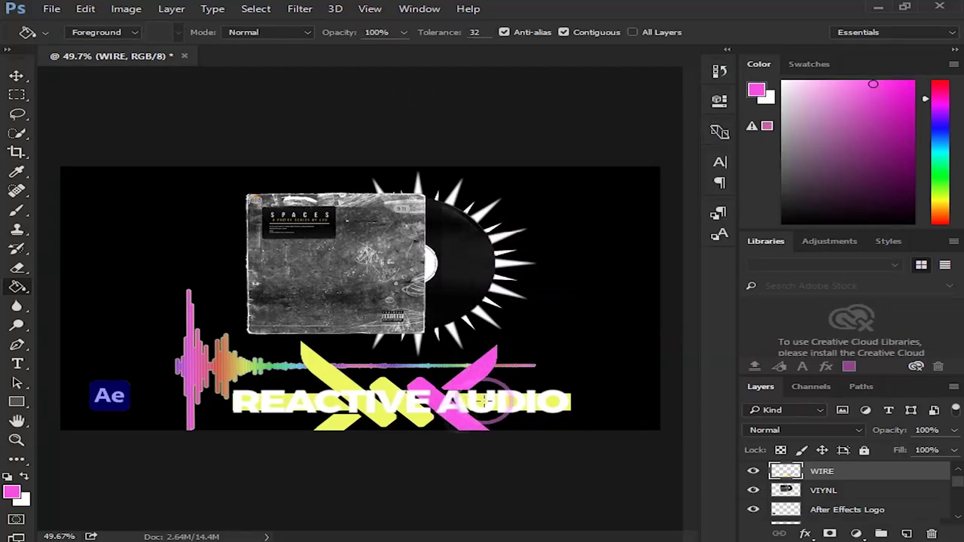
click(343, 416)
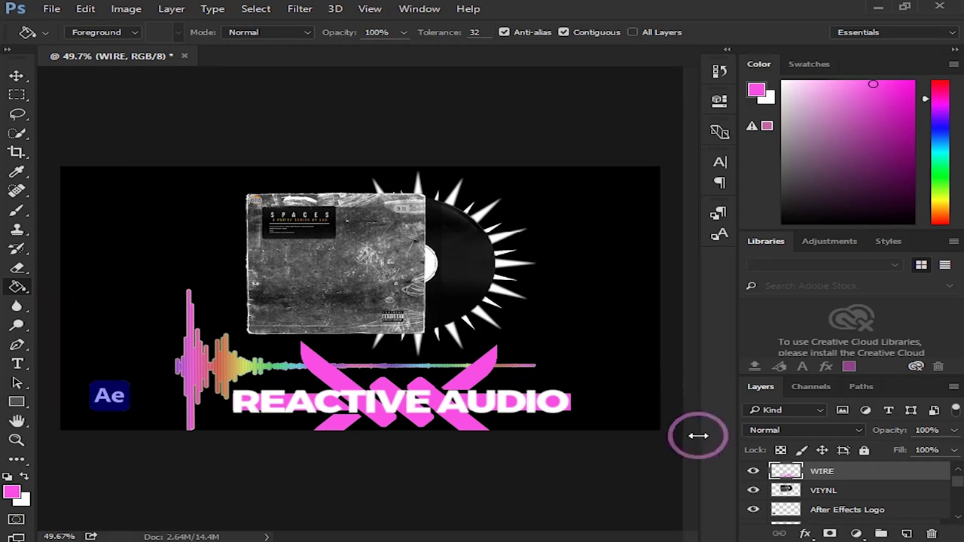
click(754, 472)
click(754, 472)
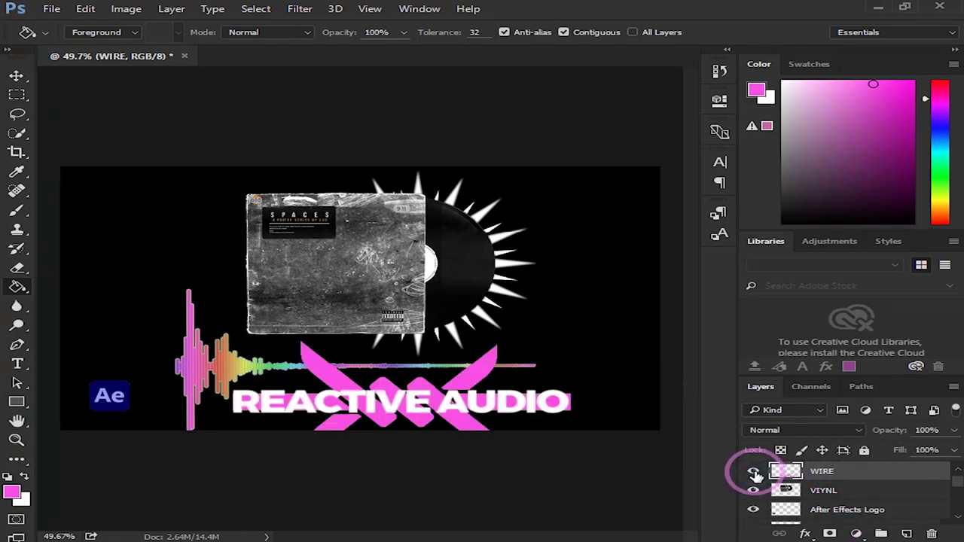
- Nudge the pink wire slightly to the left behind the REACTIVE AUDIO title
click(798, 471)
click(16, 76)
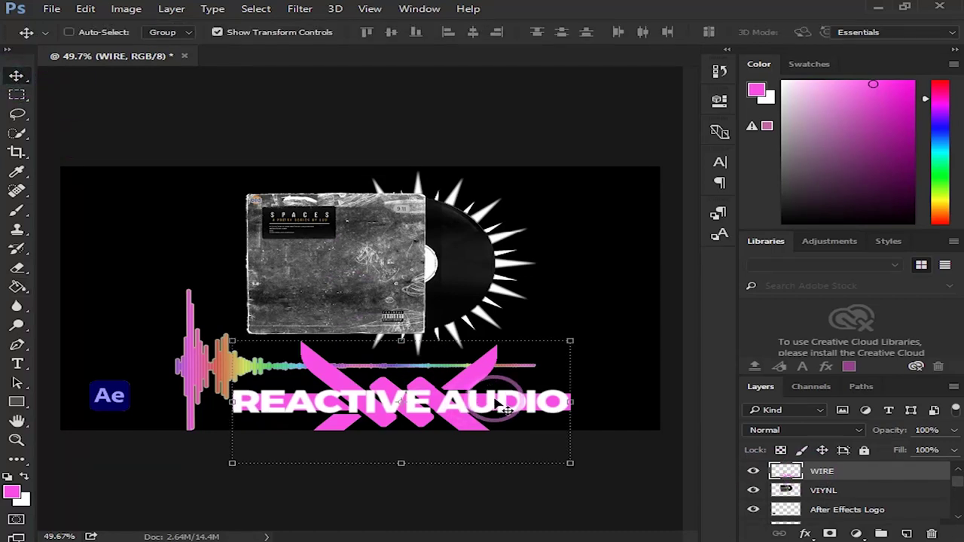
mouse_move(498, 403)
mouse_down()
mouse_move(485, 404)
mouse_move(495, 404)
mouse_up()
- Open the blending options of the REACTIVE AUDIO layer, enable Drop Shadow and show its settings
click(825, 491)
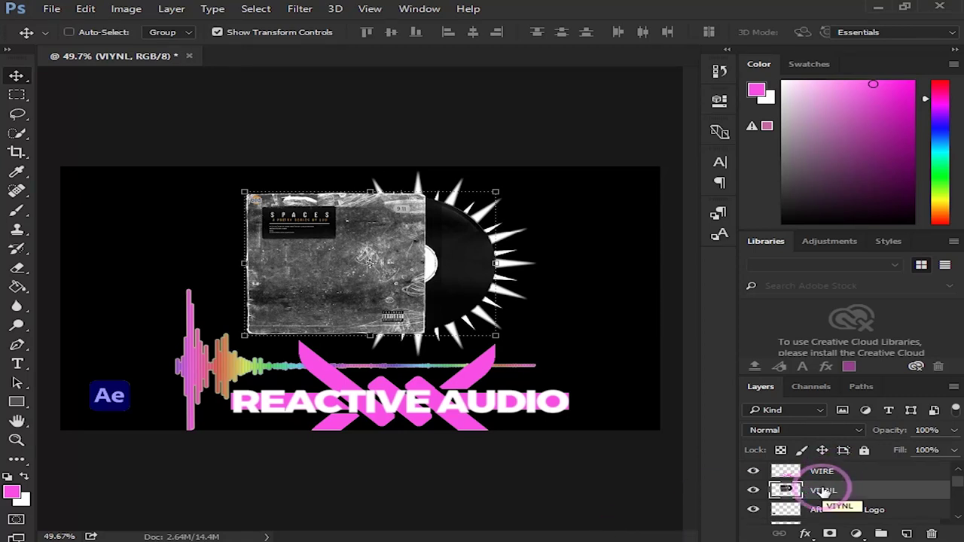
scroll(850, 513, down, 2)
scroll(850, 497, up, 3)
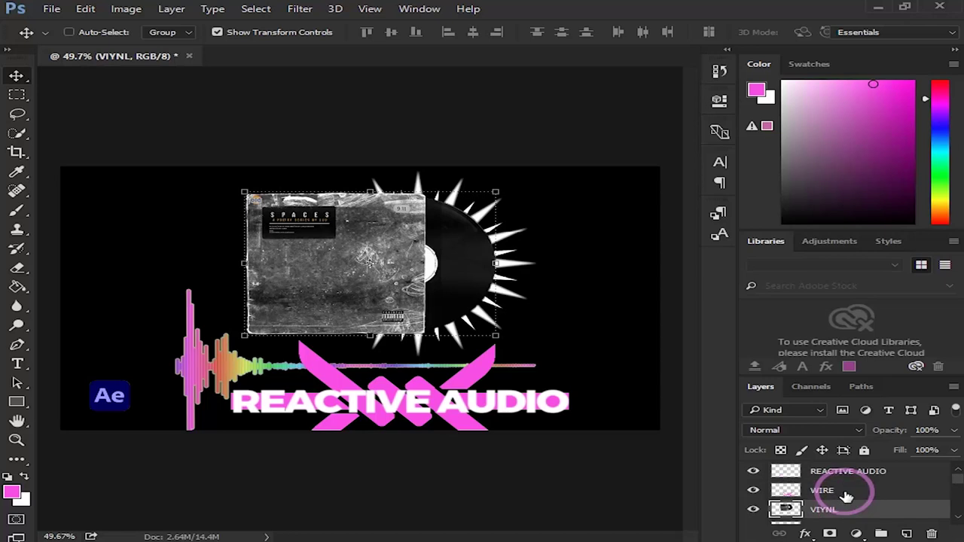
click(838, 473)
right_click(839, 473)
click(634, 32)
drag(411, 187, 606, 75)
drag(525, 221, 518, 258)
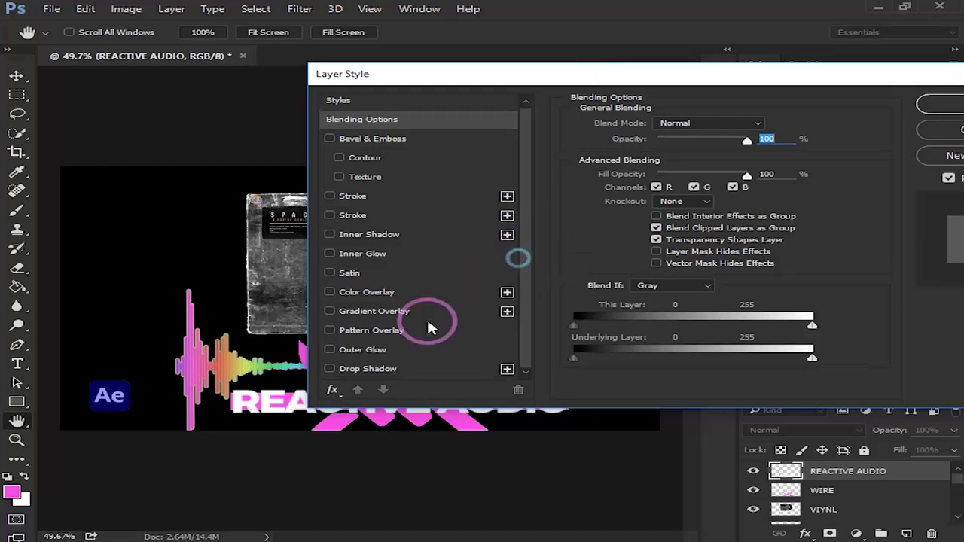
click(330, 369)
click(398, 369)
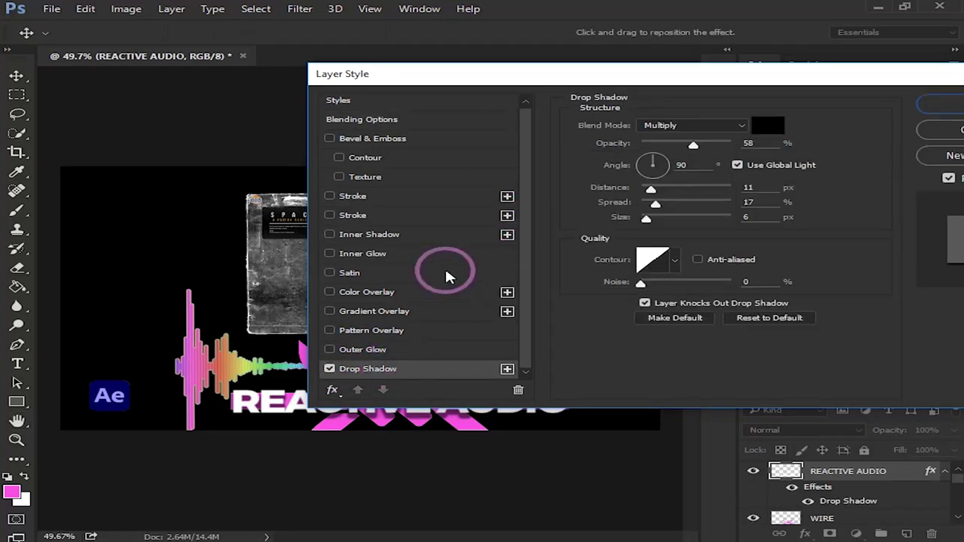
- Set the title's drop shadow angle to 43° and its opacity to 90%, and apply the layer style
drag(509, 75, 309, 28)
click(493, 118)
drag(494, 118, 454, 113)
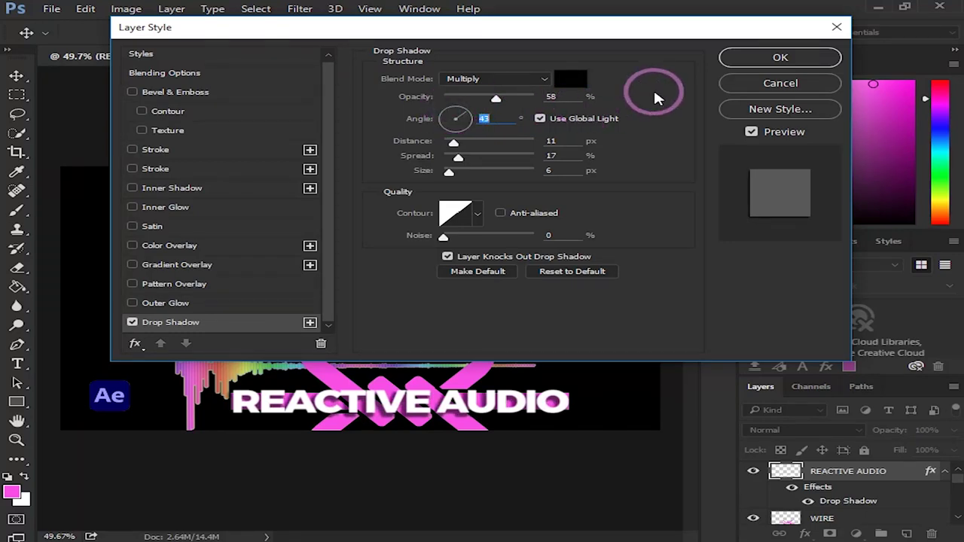
drag(558, 97, 583, 100)
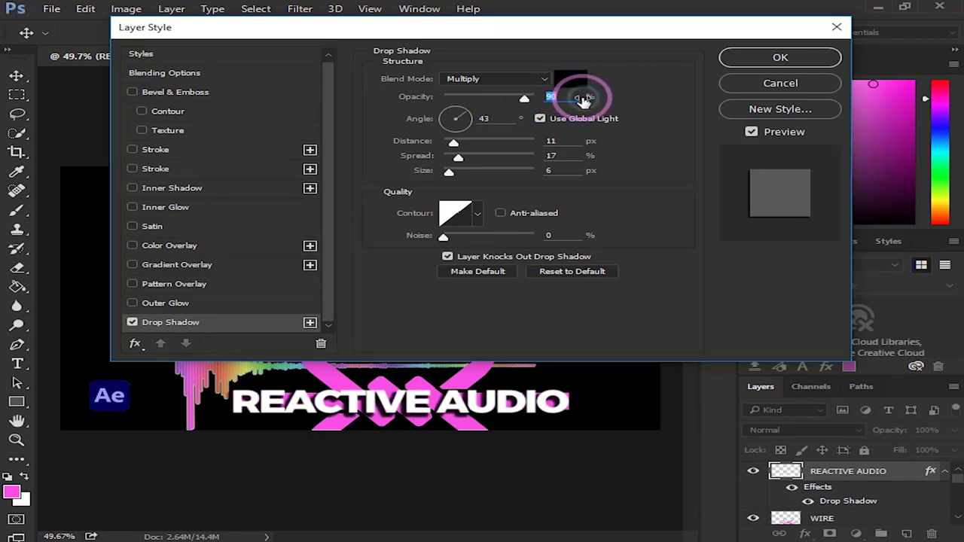
click(644, 83)
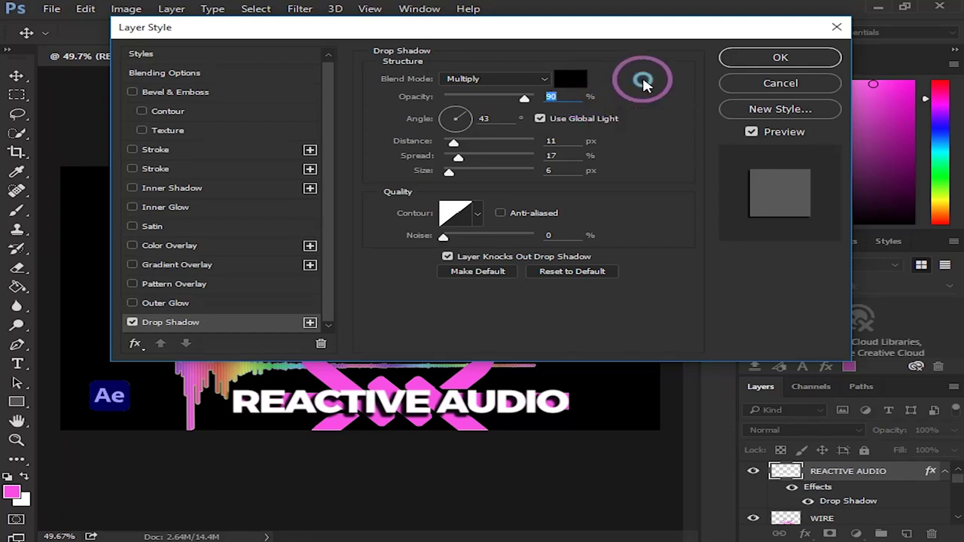
click(763, 57)
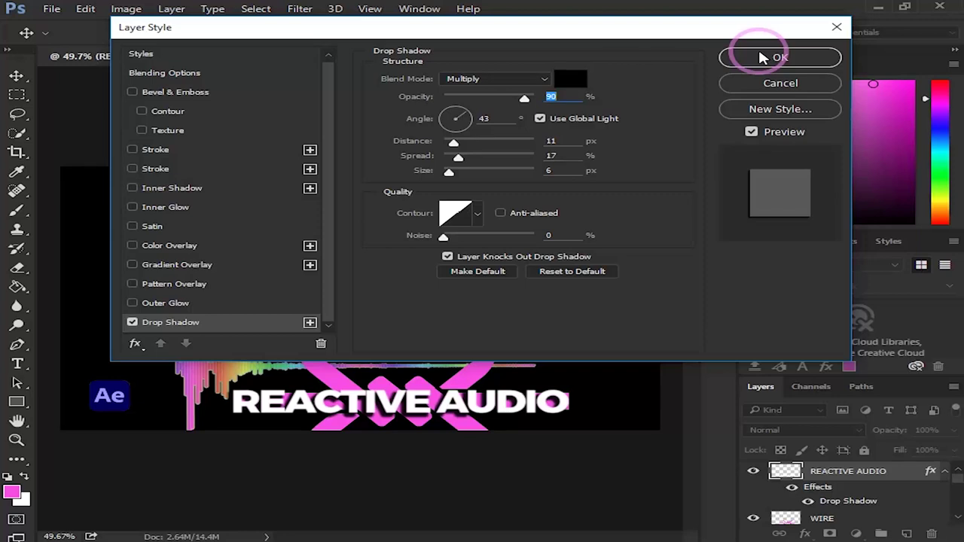
- Apply the drop shadow layer style to the title and keep the REACTIVE AUDIO layer selected
click(763, 57)
click(820, 516)
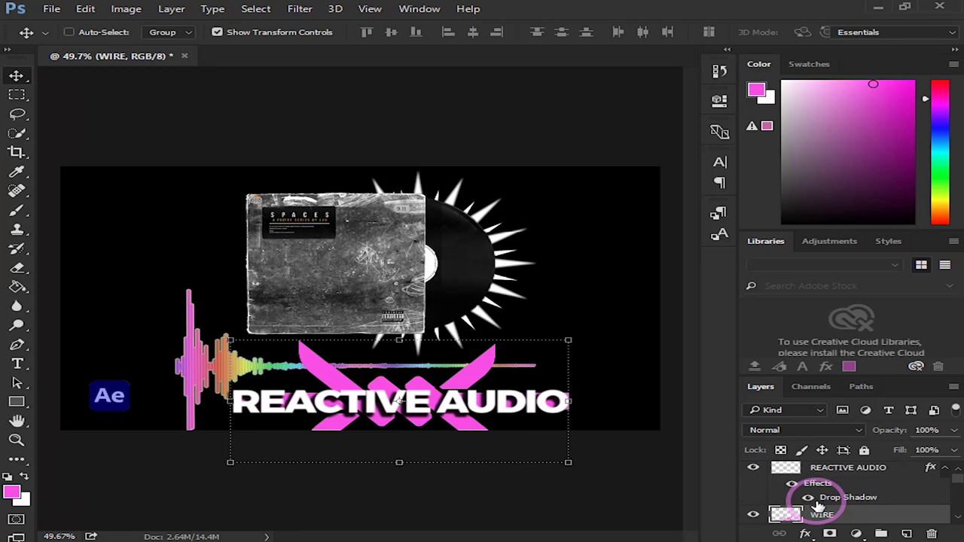
click(865, 466)
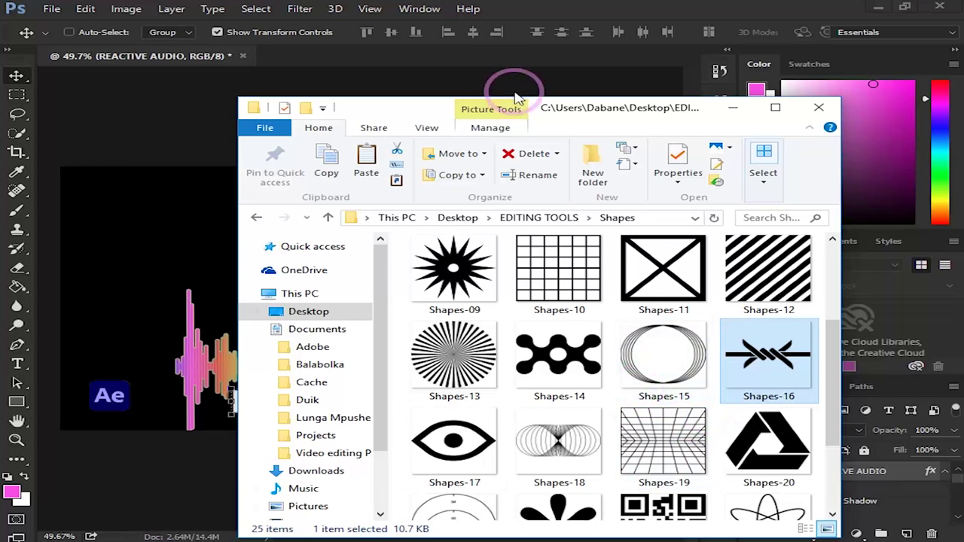
- Place the Shapes-24 atom image from the EDITING TOOLS Shapes folder into the document, directly above the AE LOGO layer
drag(476, 106, 566, 86)
scroll(613, 321, down, 3)
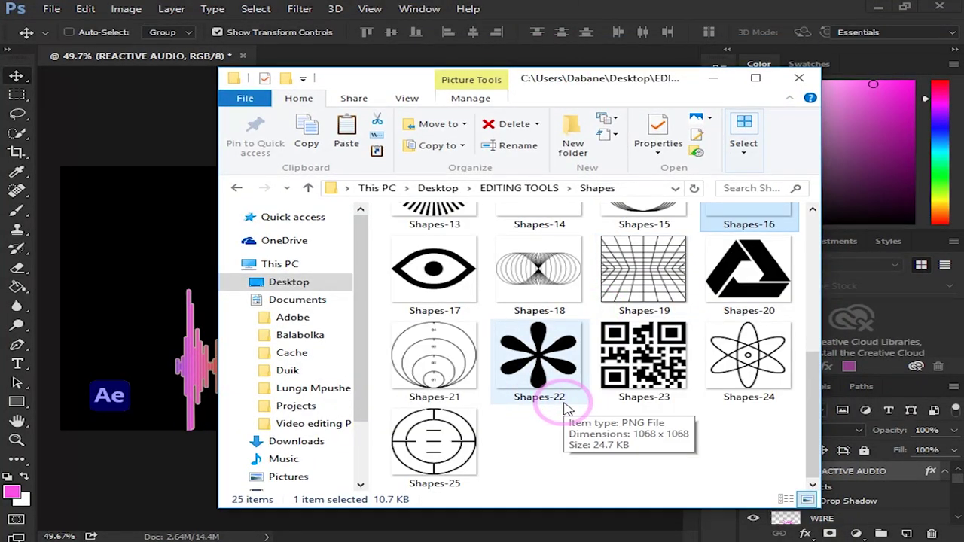
click(732, 22)
scroll(838, 497, down, 2)
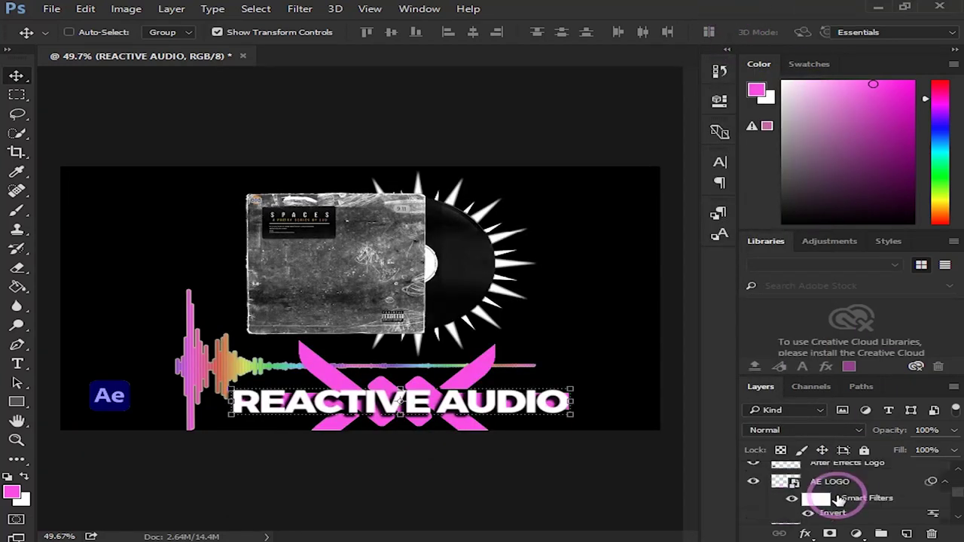
click(833, 484)
click(143, 538)
drag(746, 354, 139, 386)
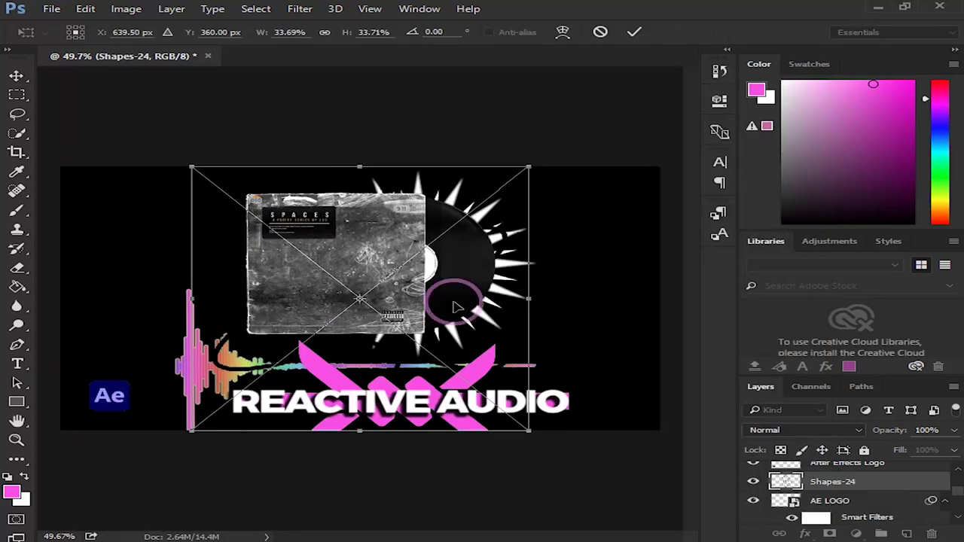
- Scale down the placed Shapes-24 image, centre it behind the After Effects logo and commit the placement
drag(413, 290, 166, 383)
click(278, 265)
drag(278, 265, 165, 390)
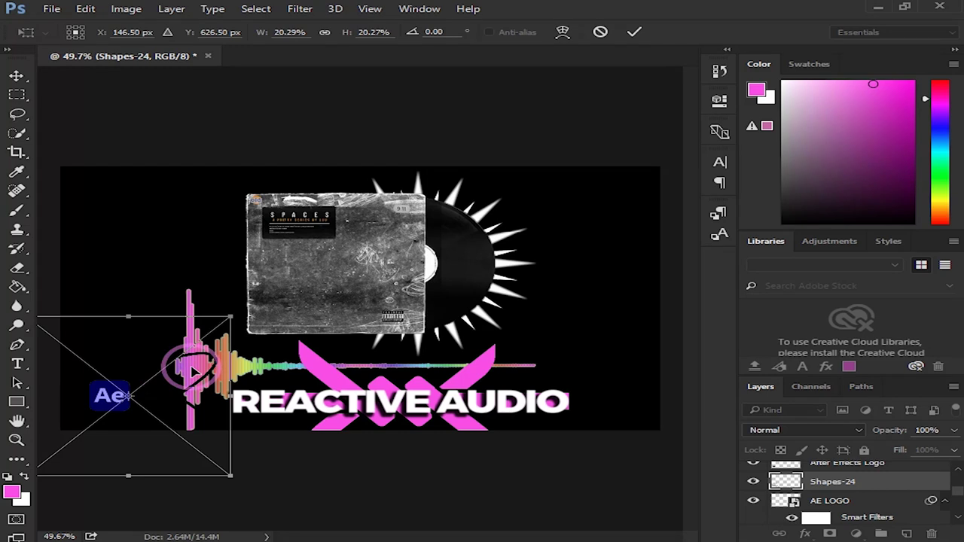
drag(230, 317, 171, 364)
drag(143, 435, 155, 411)
key(Return)
- Rename the Shapes-24 layer STAR and invert its colours
click(832, 482)
text(STAR)
key(Return)
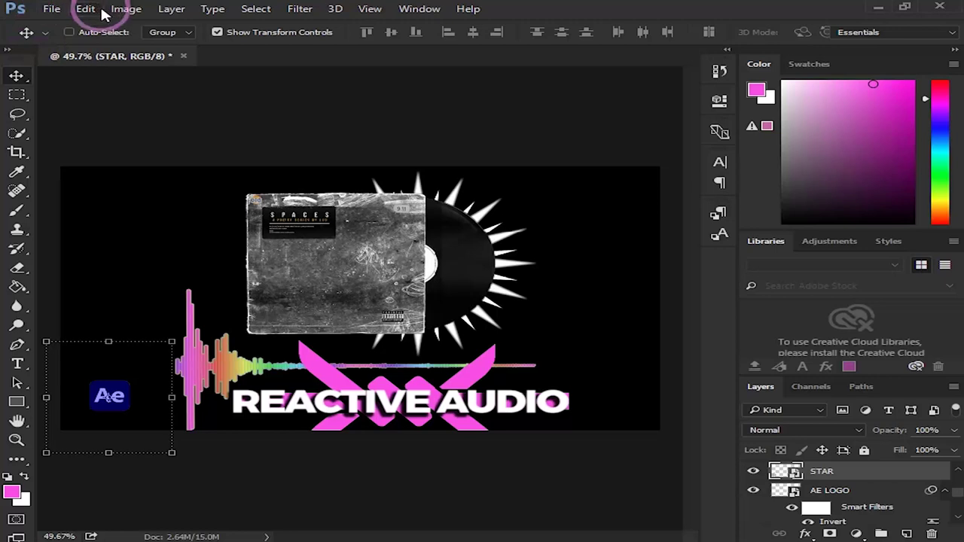
click(126, 8)
mouse_move(150, 43)
click(361, 209)
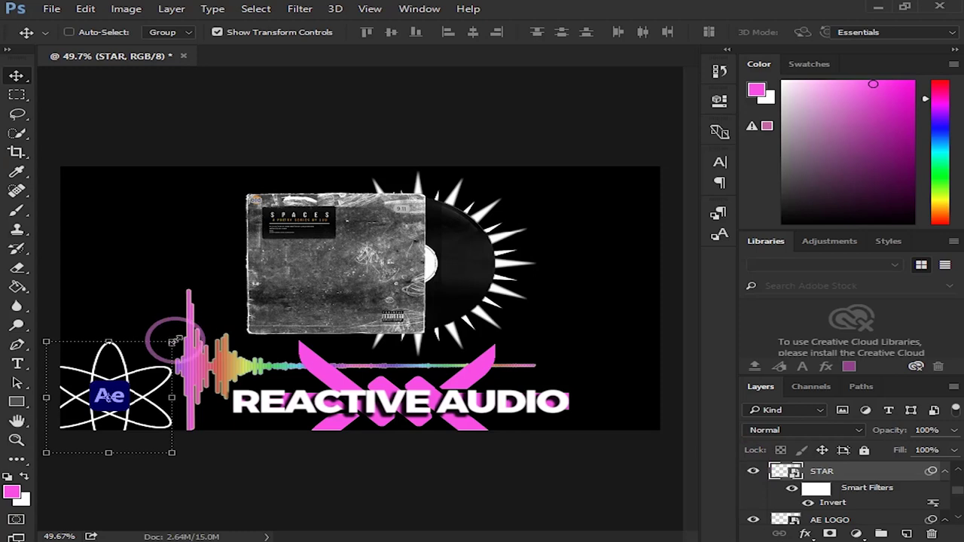
- Scale the STAR layer down to about 10.7% around the After Effects logo
click(173, 341)
click(484, 217)
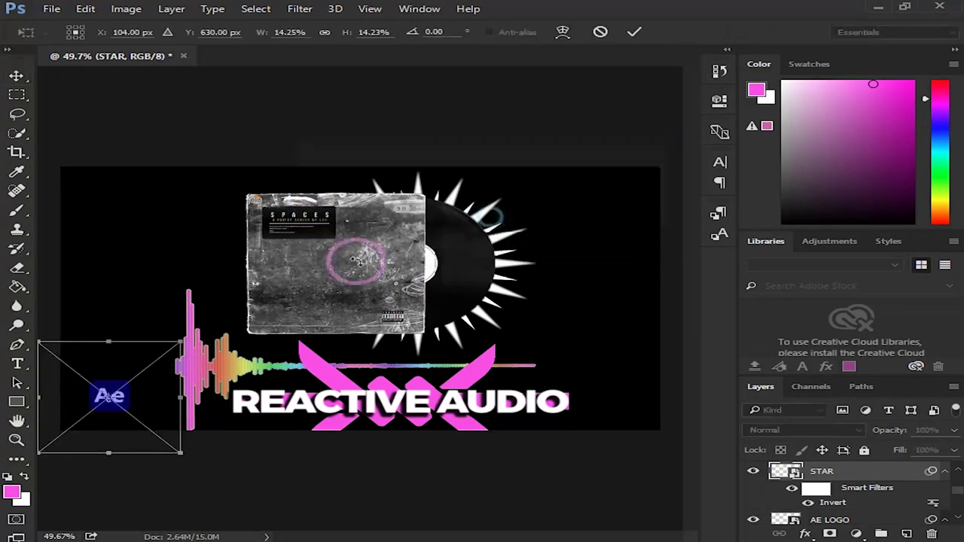
drag(177, 343, 141, 394)
key(Return)
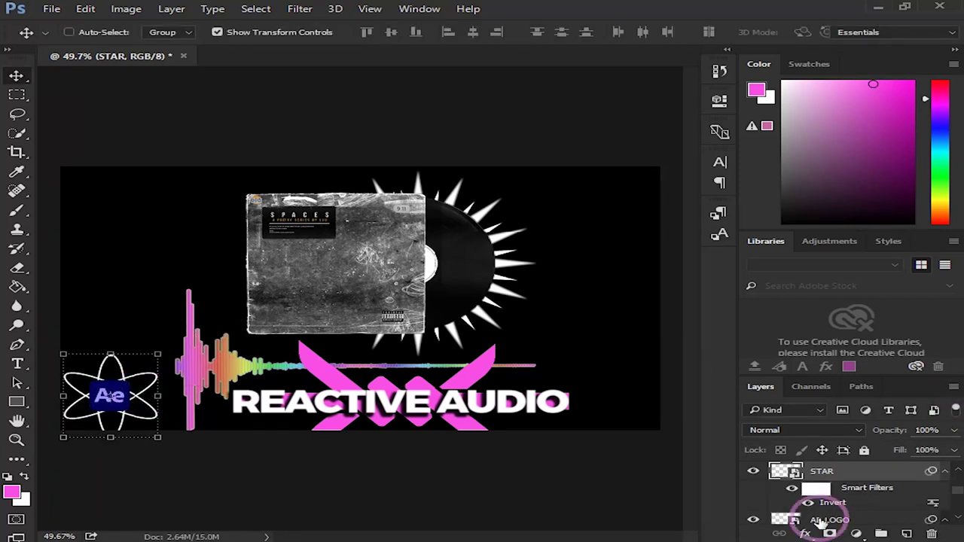
- Shrink the STAR layer further, to about 7.8%, so it fits closely around the After Effects logo
click(851, 518)
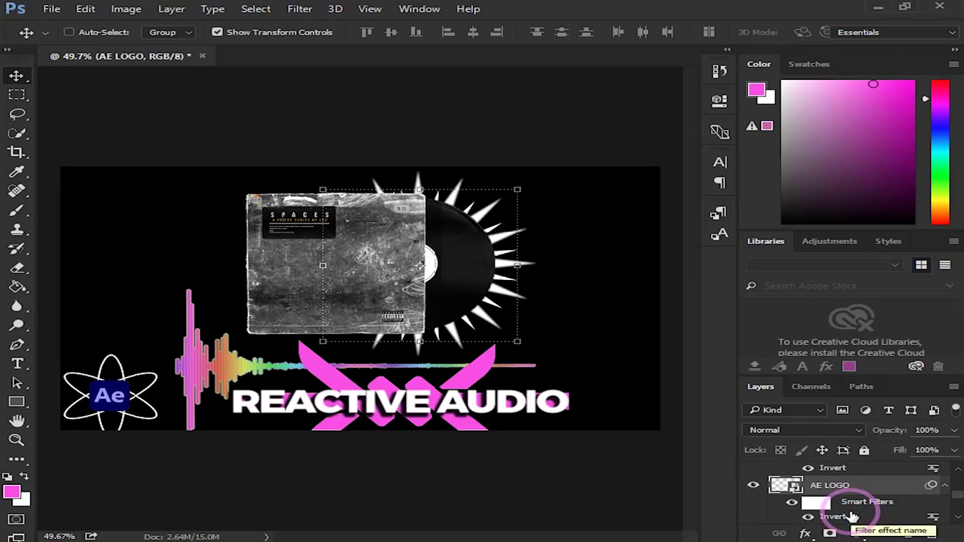
click(832, 471)
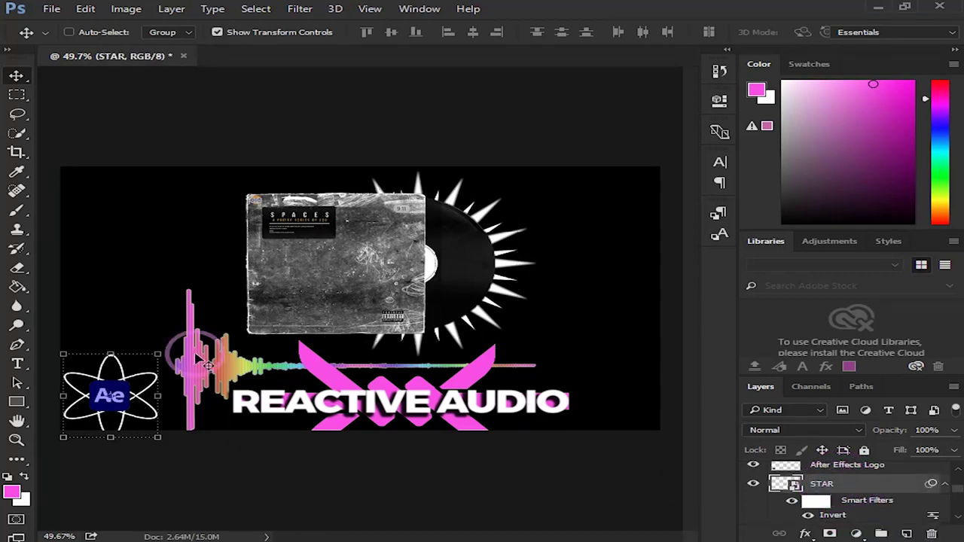
click(155, 353)
click(487, 219)
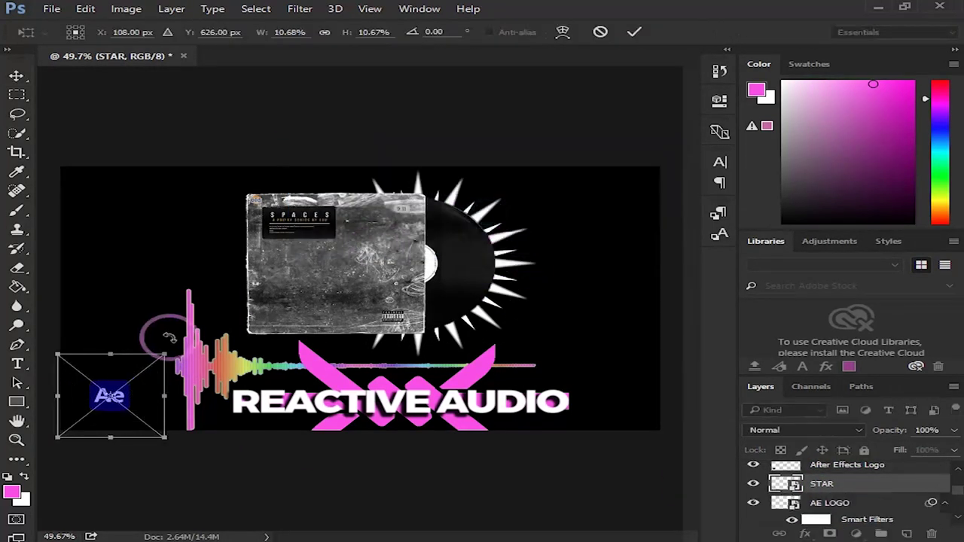
drag(160, 354, 125, 392)
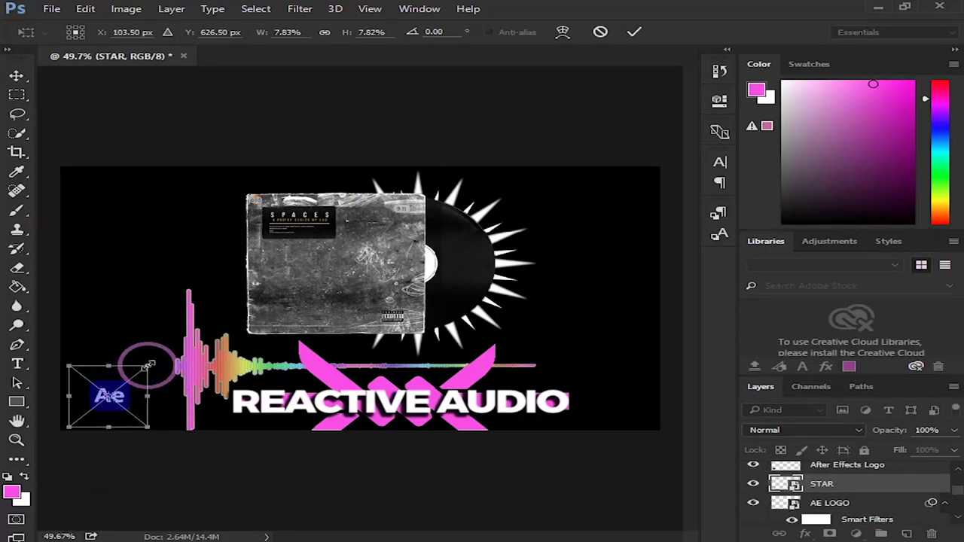
key(Return)
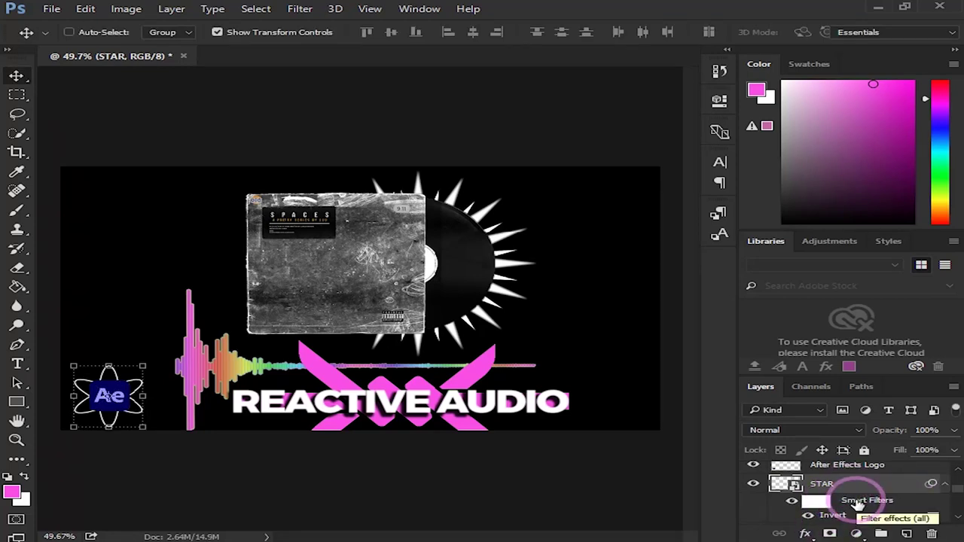
- Remove the STAR layer from the document and select the AE LOGO layer
click(836, 465)
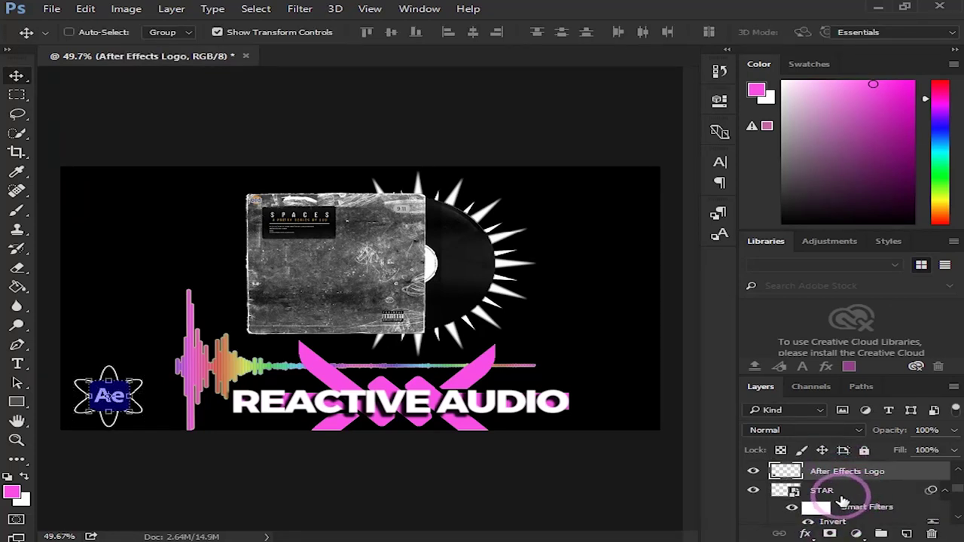
double_click(822, 490)
text(AE LOGO)
key(Return)
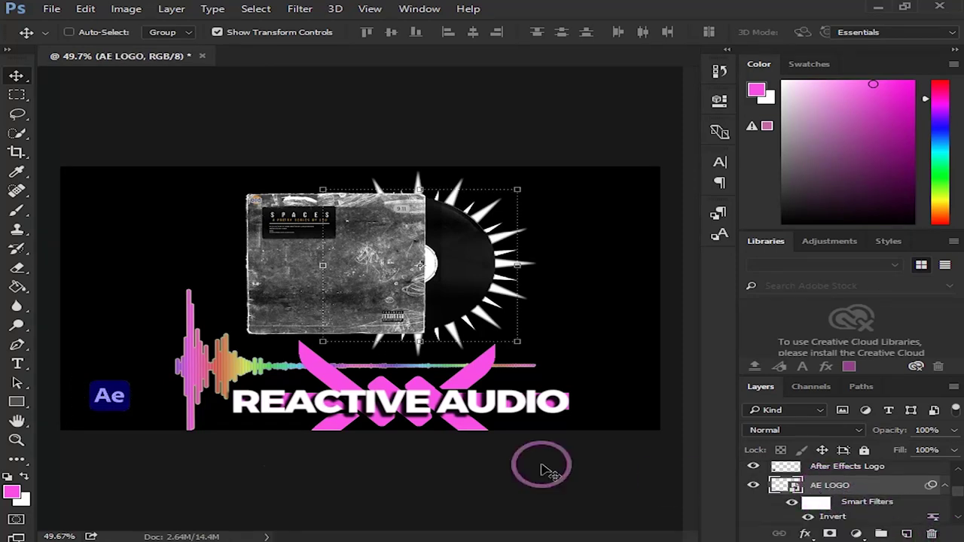
- Examine the whole thumbnail at reduced sizes to judge its overall composition
key(ctrl+minus)
key(ctrl+minus)
key(ctrl+minus)
scroll(320, 250, down, 1)
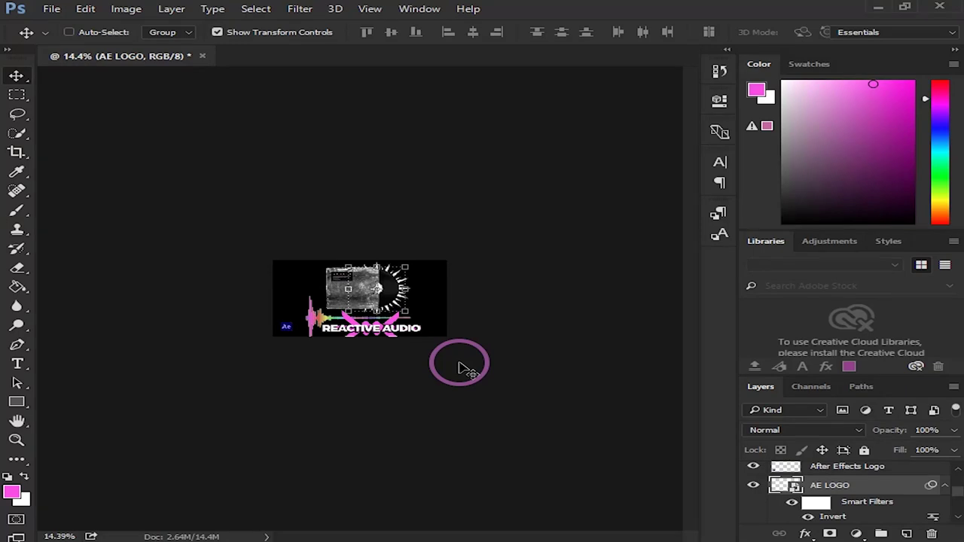
scroll(461, 369, up, 4)
scroll(467, 370, down, 1)
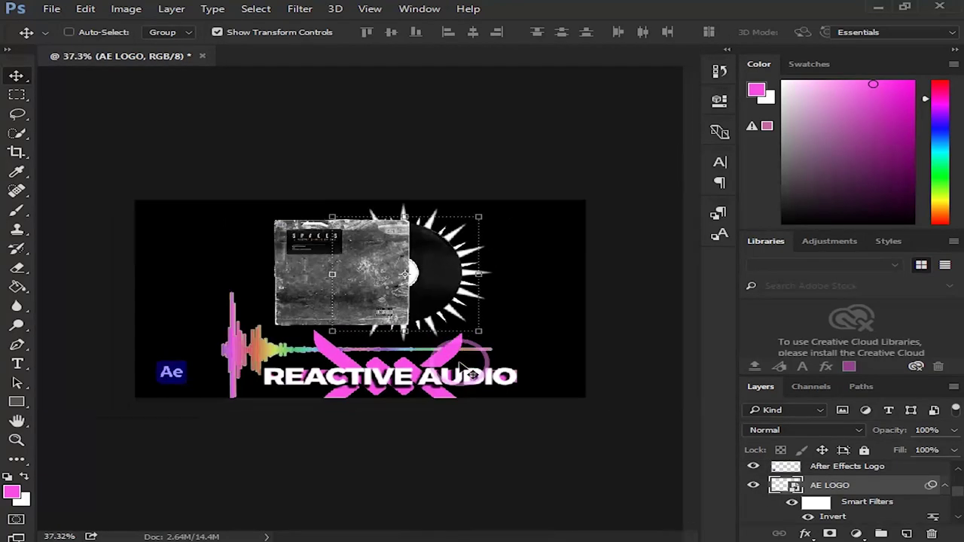
scroll(467, 370, up, 1)
click(848, 466)
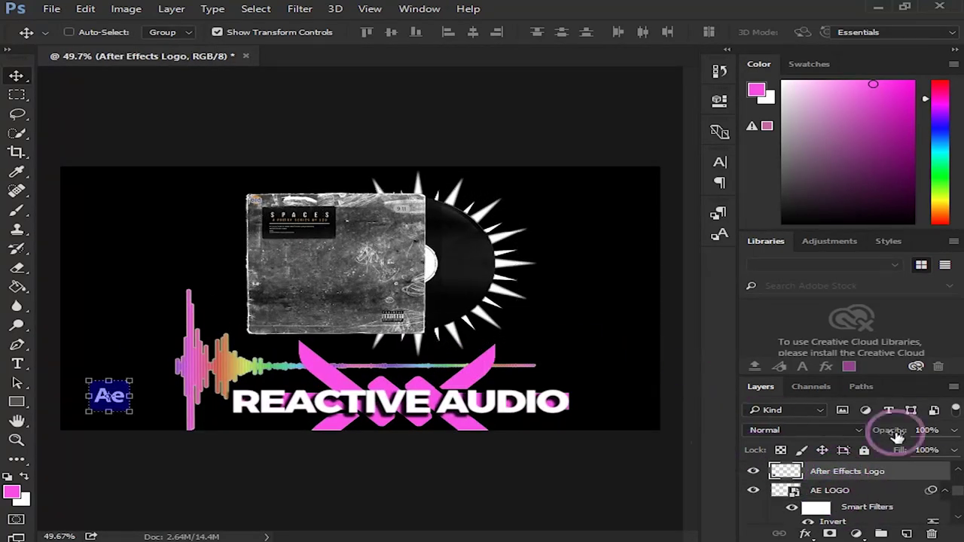
- Save the thumbnail as a JPEG named REACTIVE AUDIO in the Finished folder, with quality 12 (Maximum) and the Baseline ("Standard") format option
click(50, 9)
click(112, 174)
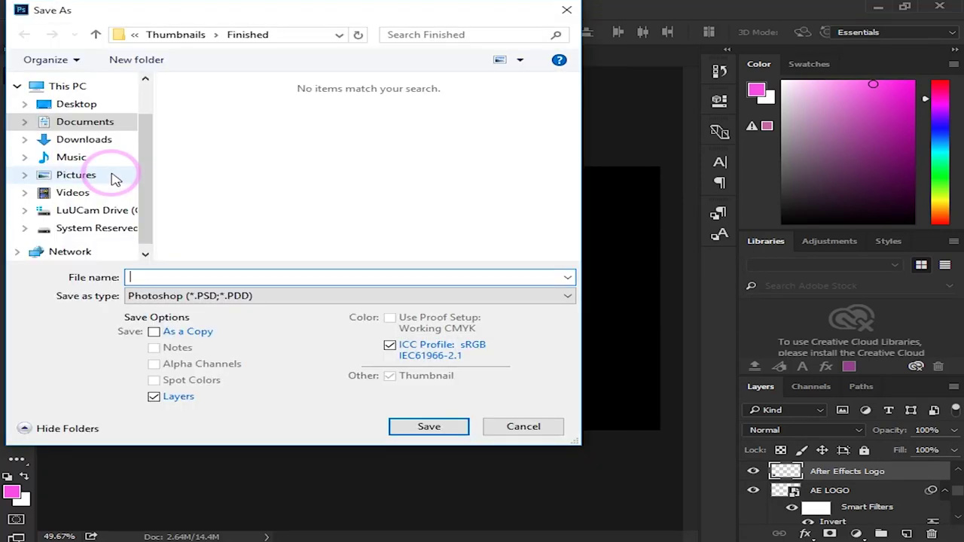
click(150, 296)
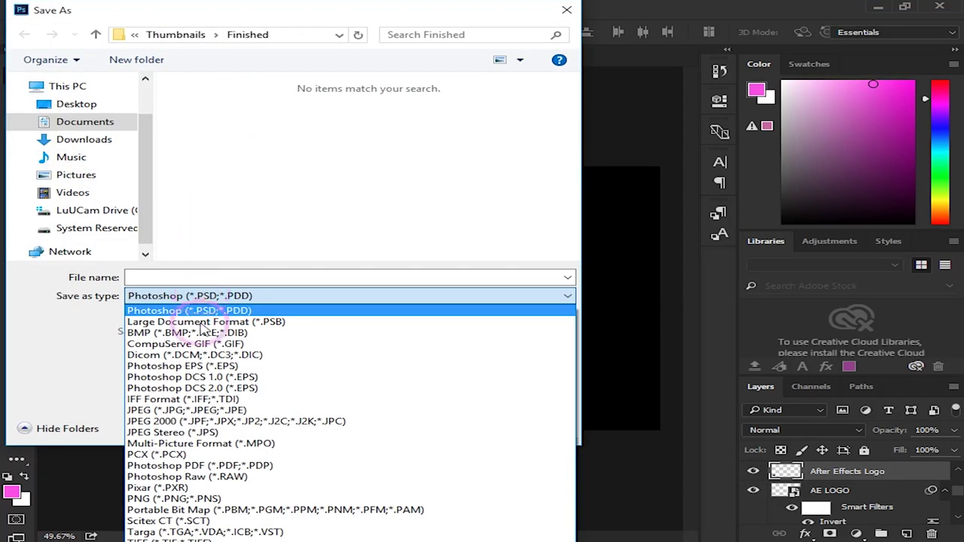
click(205, 411)
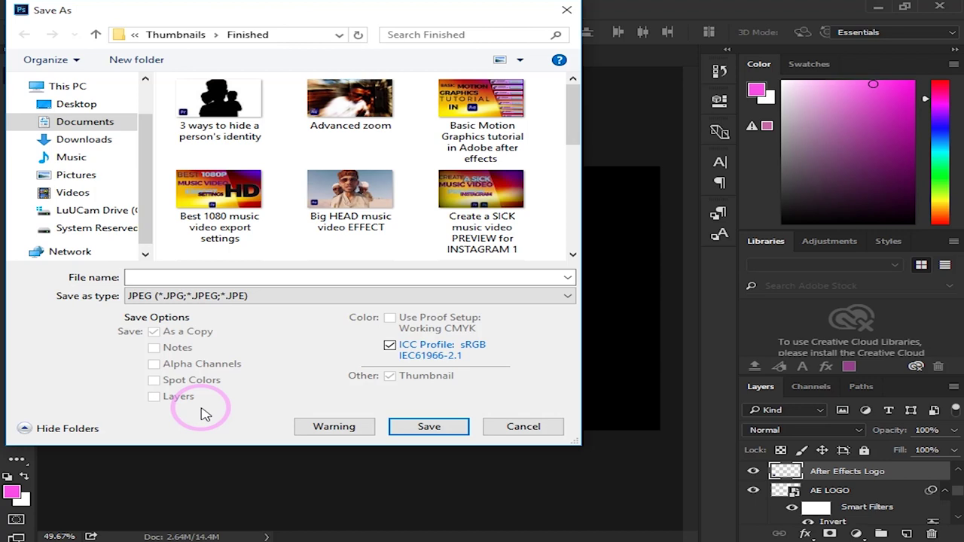
click(155, 277)
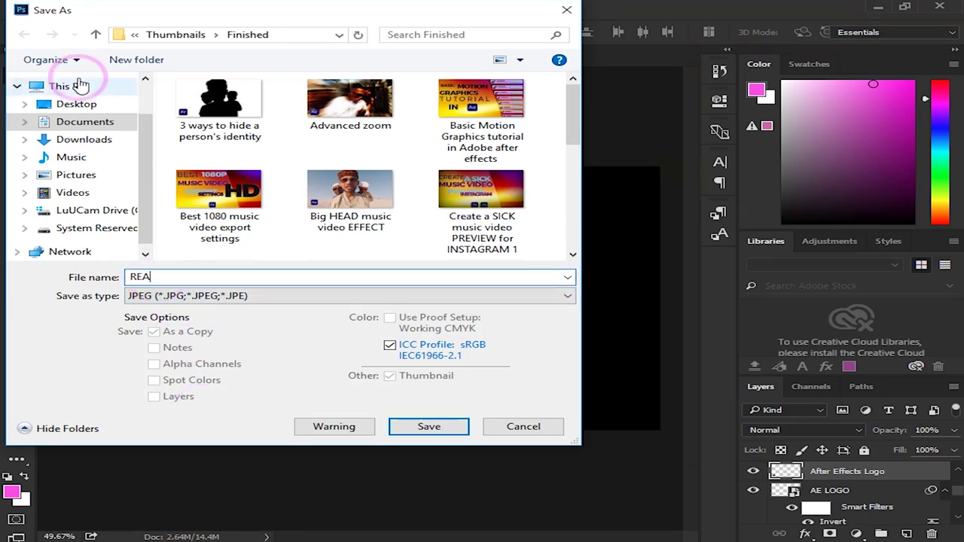
text(REACTIVE AUDIO)
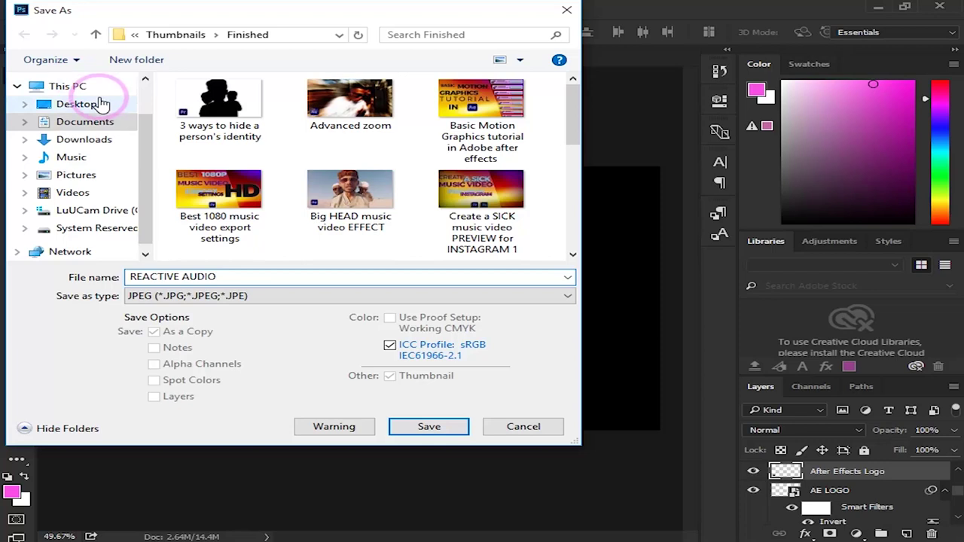
click(431, 430)
click(644, 185)
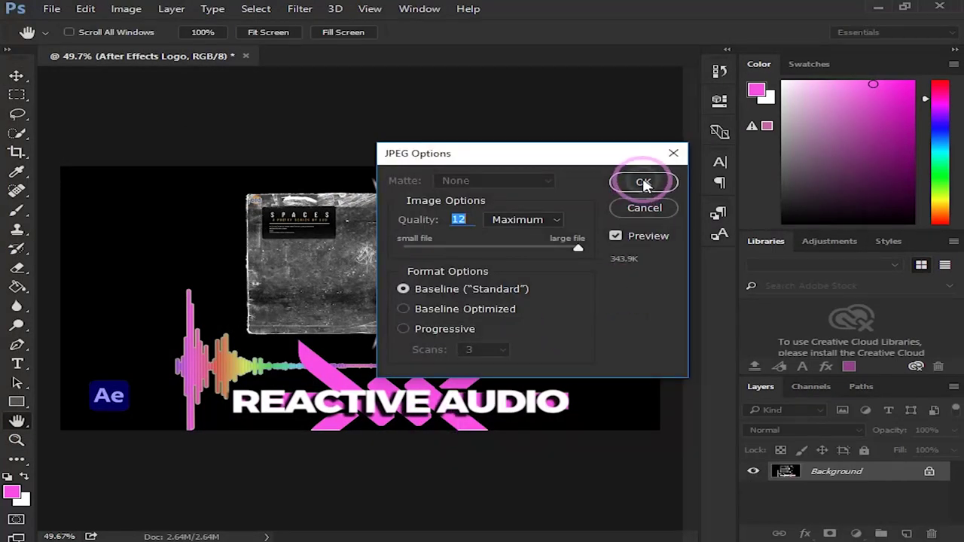